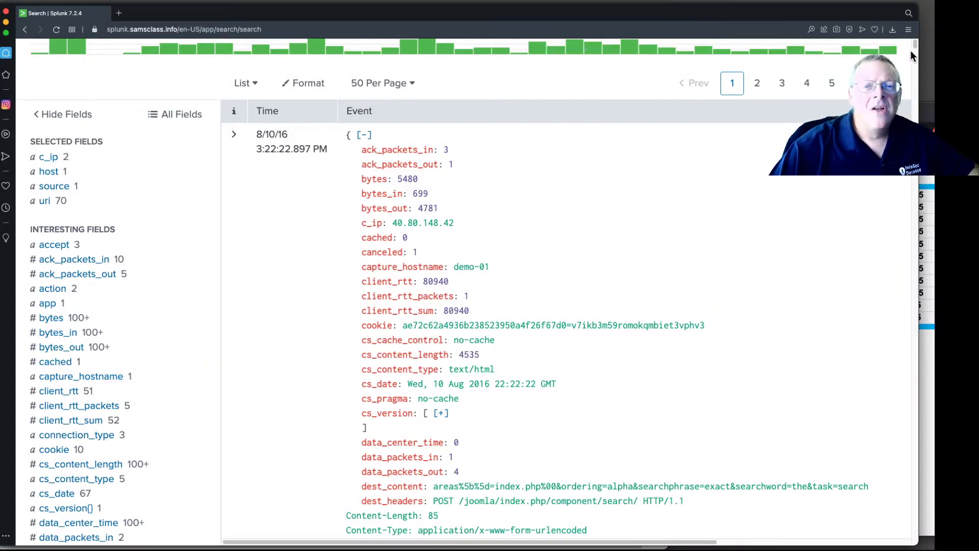
- Examine the values of the c_ip field in the current search results
scroll(137, 216, "up", 5)
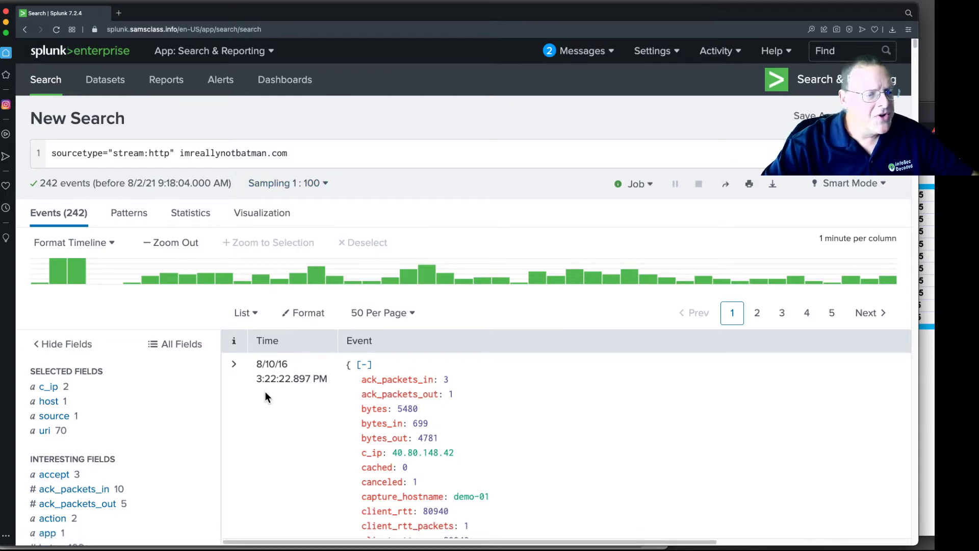
scroll(265, 391, "down", 3)
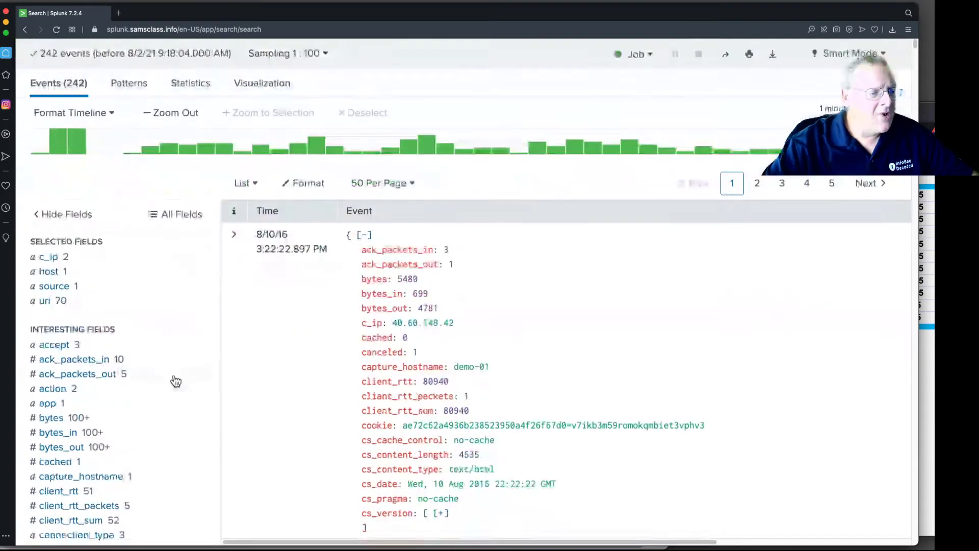
left_click(49, 257)
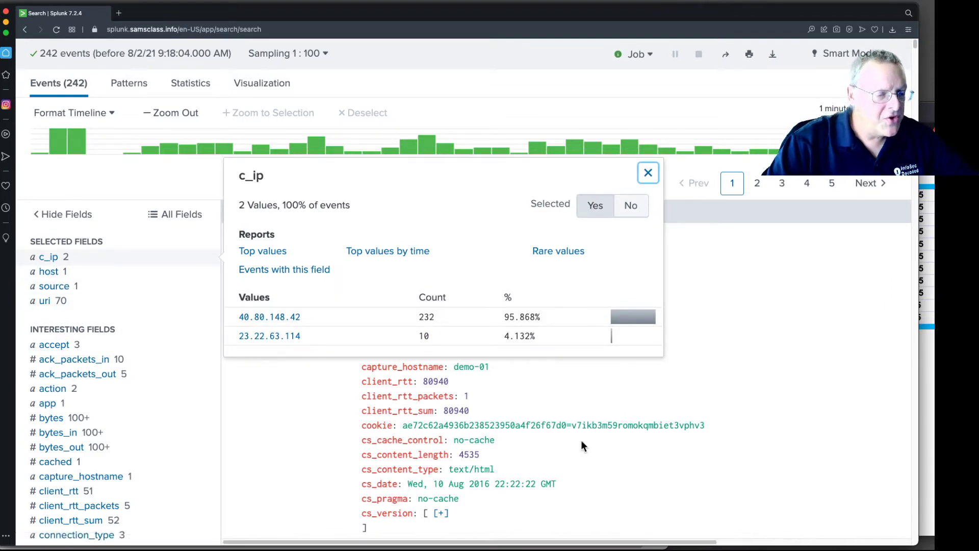
left_click(798, 459)
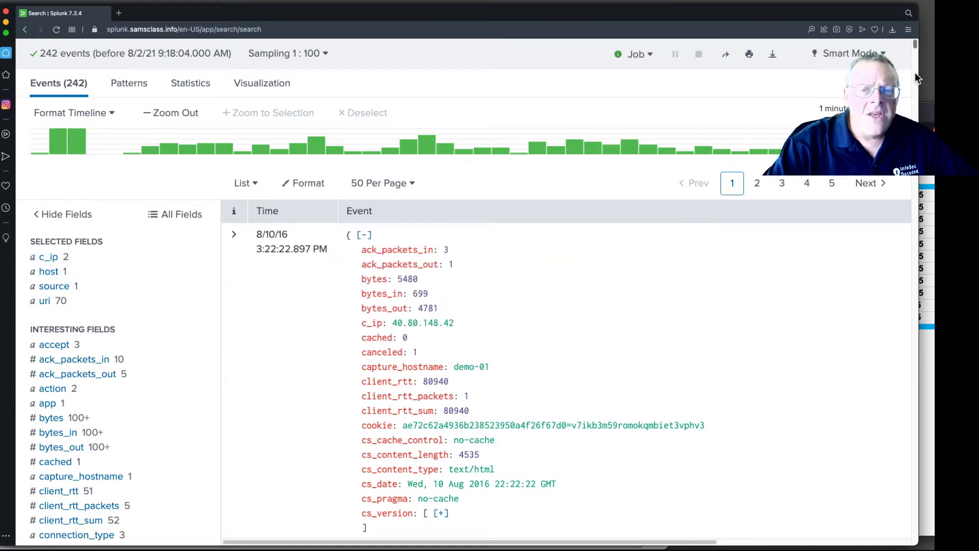
- Scroll through the first event and copy its dest_ip value 192.168.250.70
scroll(745, 369, "down", 15)
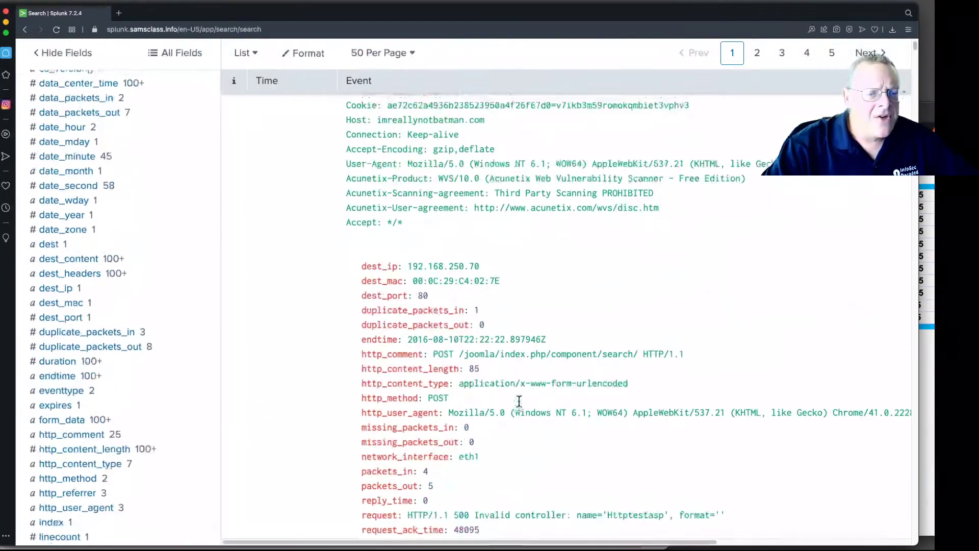
scroll(517, 410, "down", 10)
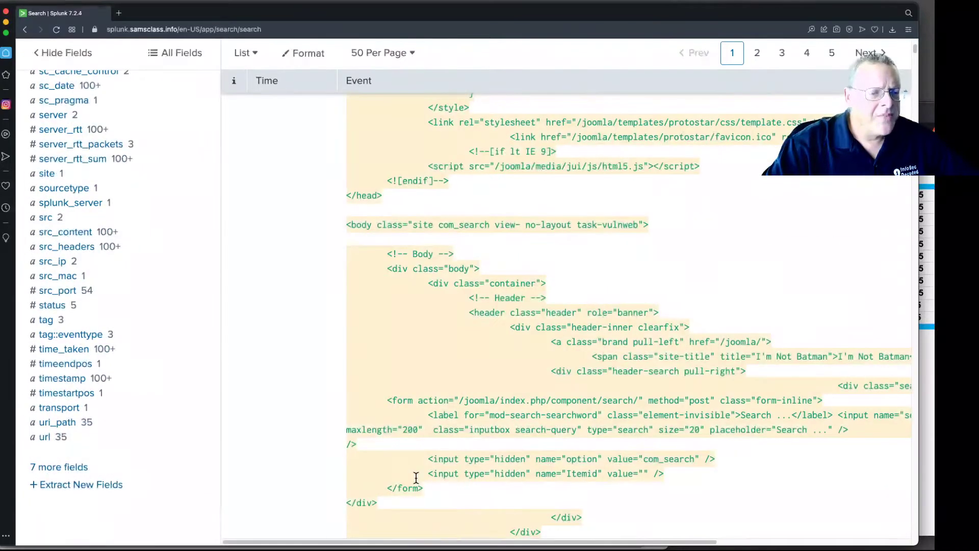
scroll(417, 477, "down", 7)
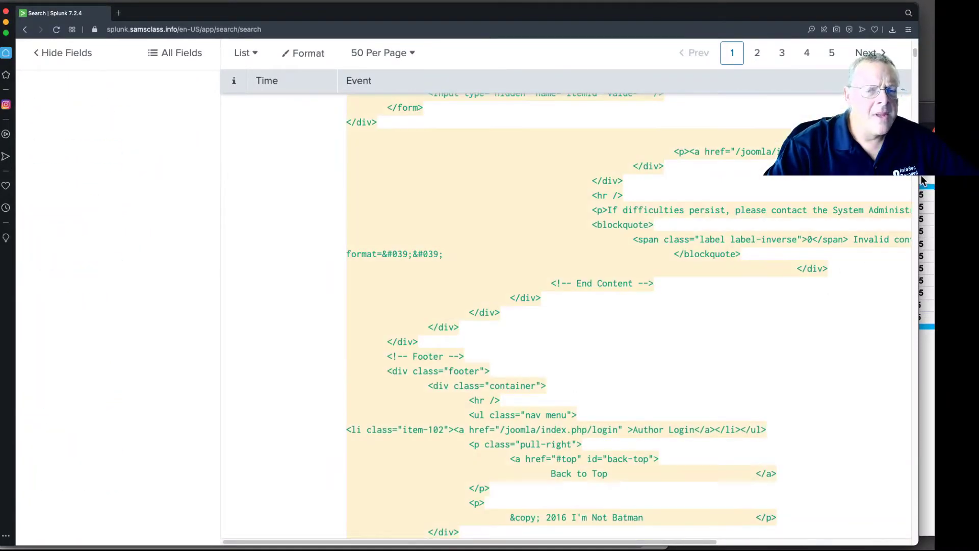
left_click_drag(913, 54, 910, 74)
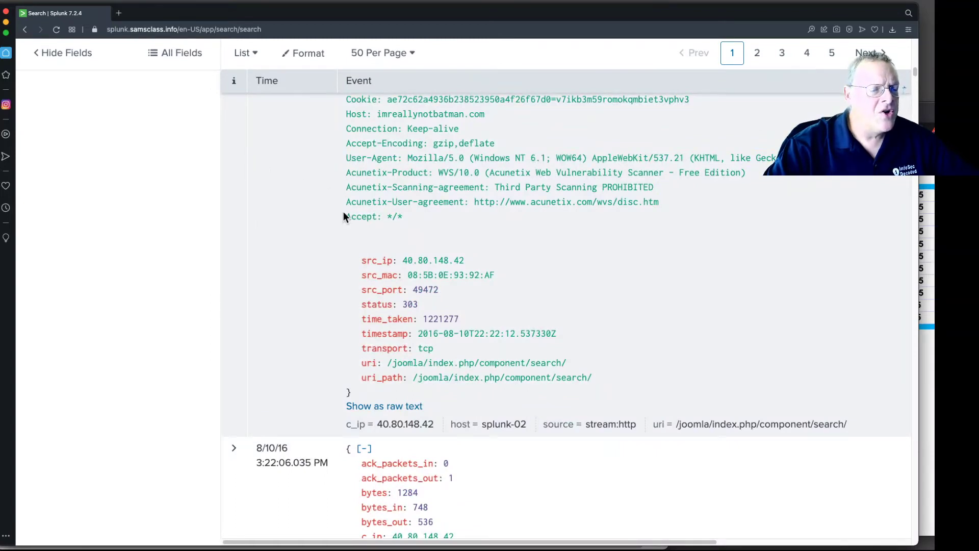
scroll(408, 262, "up", 2)
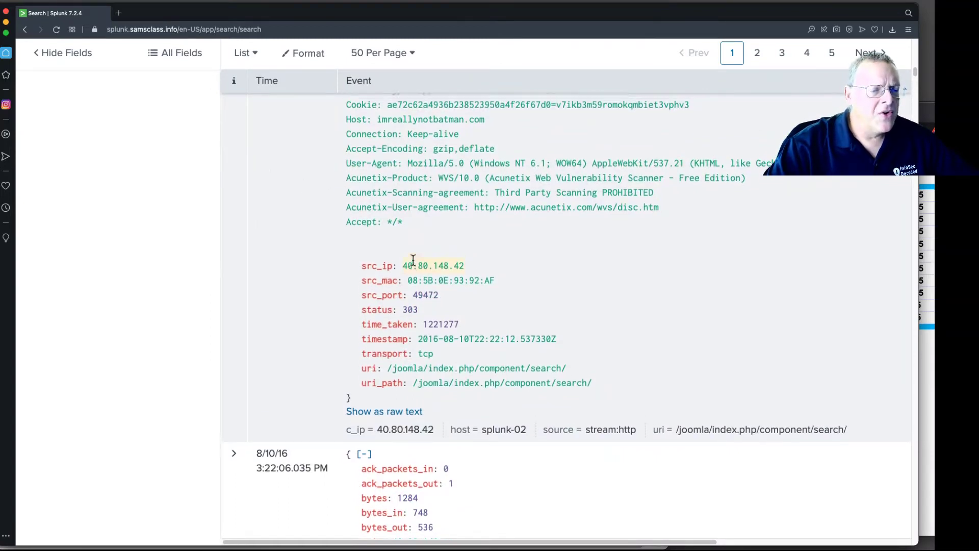
scroll(413, 266, "up", 15)
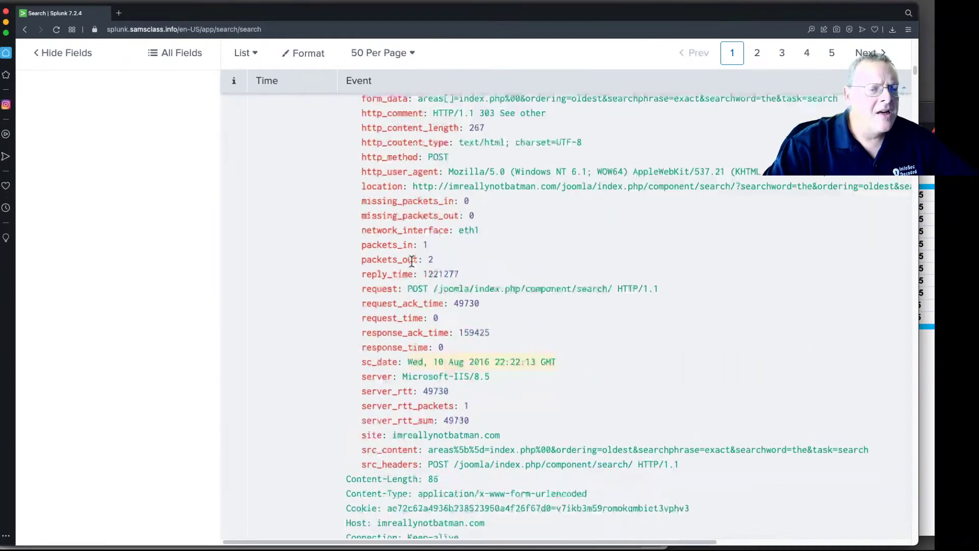
scroll(413, 266, "up", 4)
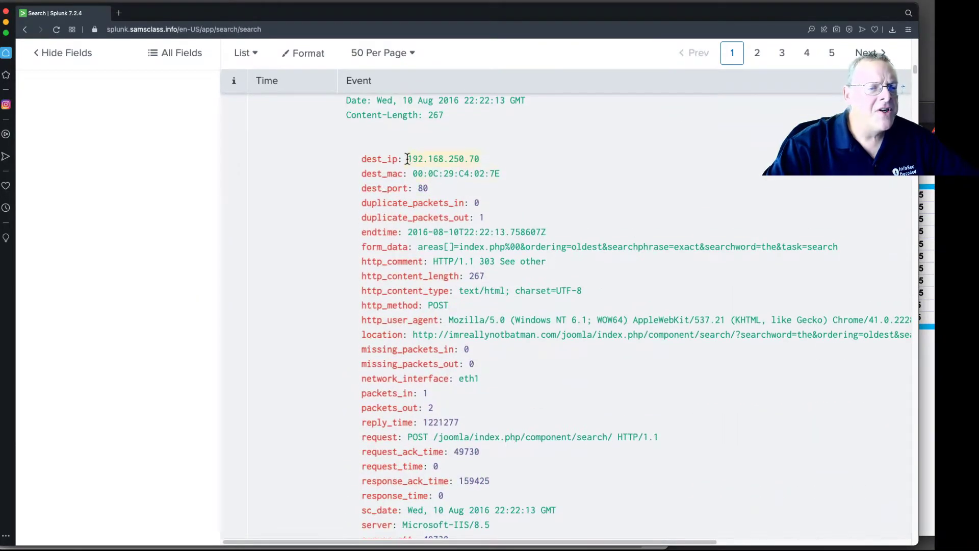
left_click_drag(408, 157, 478, 162)
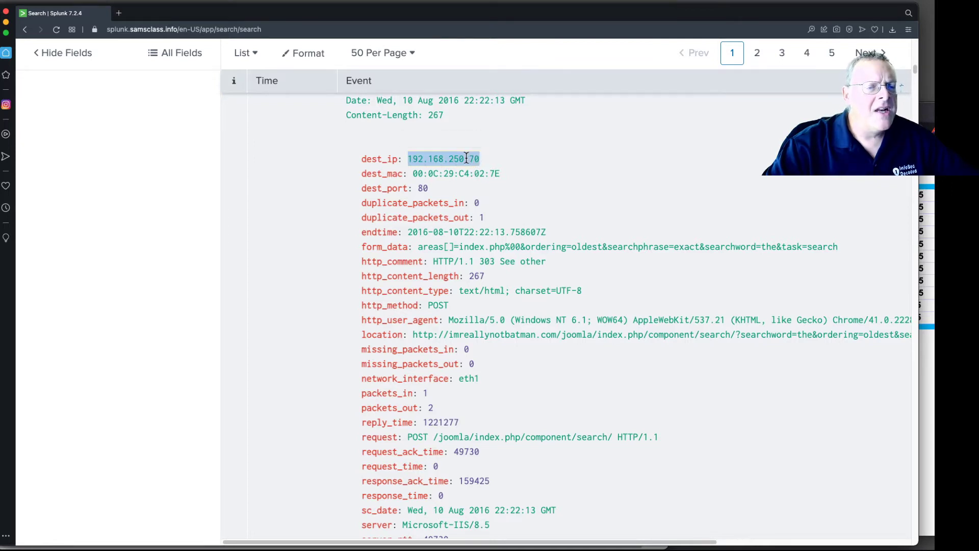
right_click(468, 157)
left_click(482, 202)
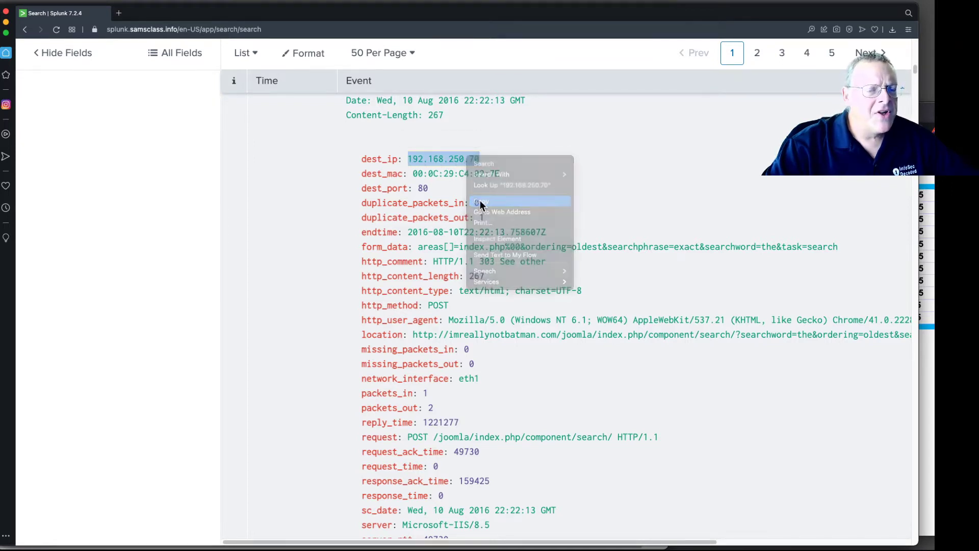
- Add a c_ip filter for 40.80.148.42 to the search from the c_ip field's top value
left_click_drag(913, 68, 916, 36)
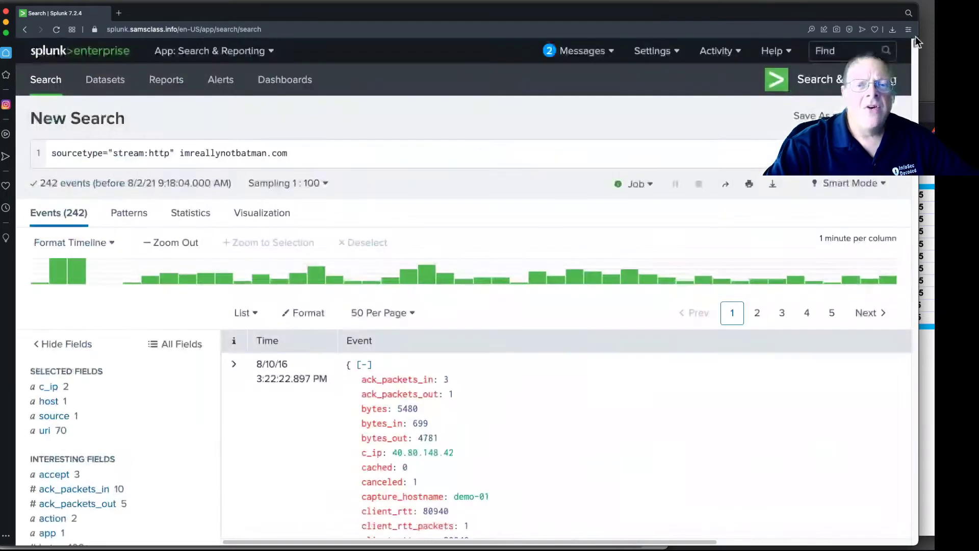
left_click(47, 386)
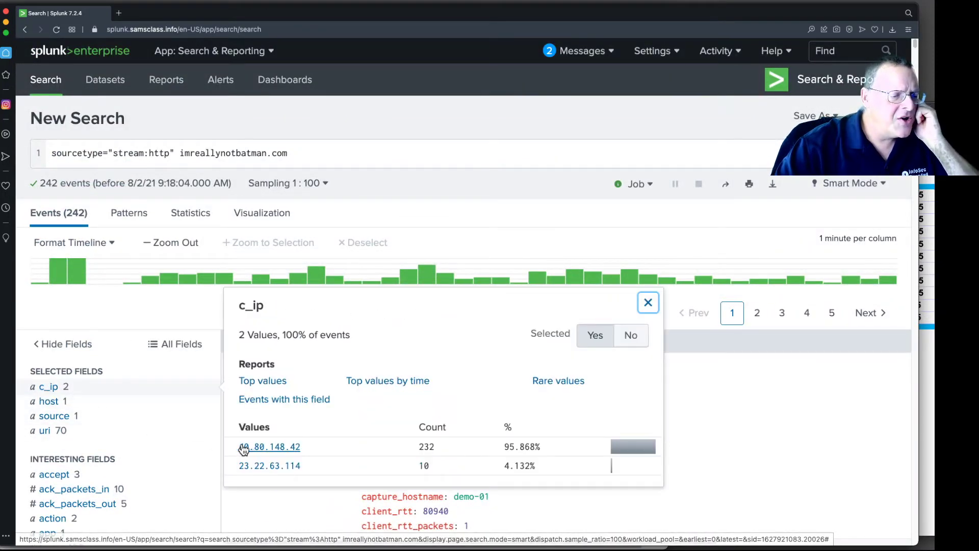
left_click(259, 452)
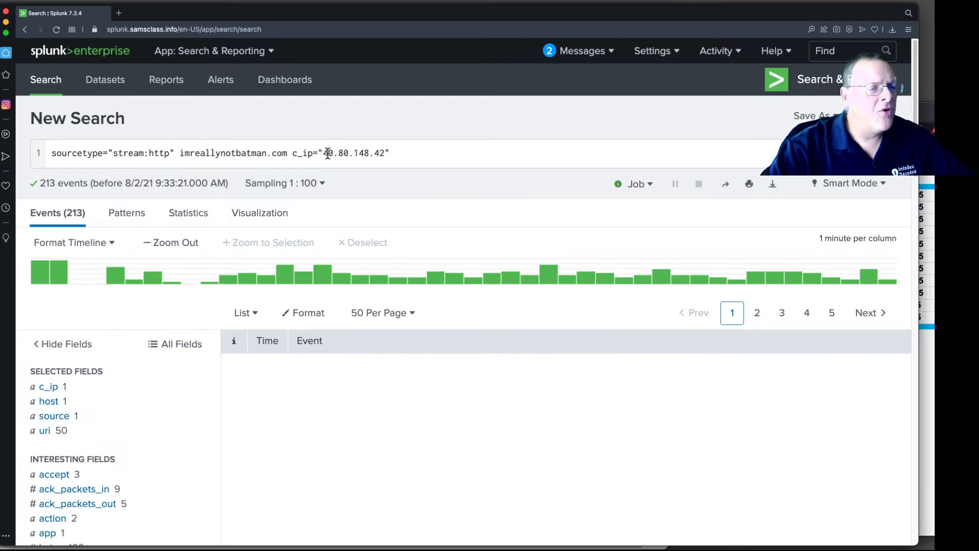
- Replace the c_ip value in the search with 192.168.250.70 and run the search
left_click_drag(323, 153, 369, 151)
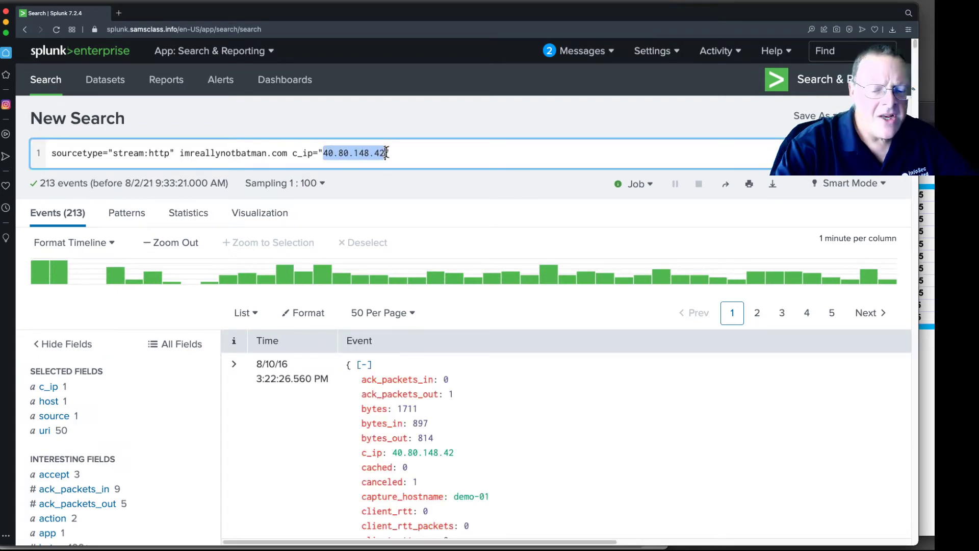
key("BackSpace")
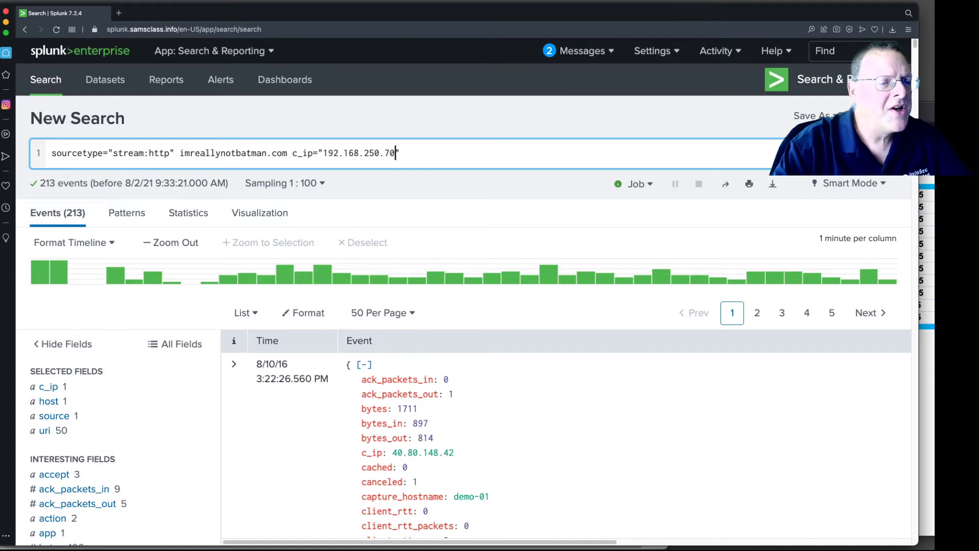
left_click(412, 150)
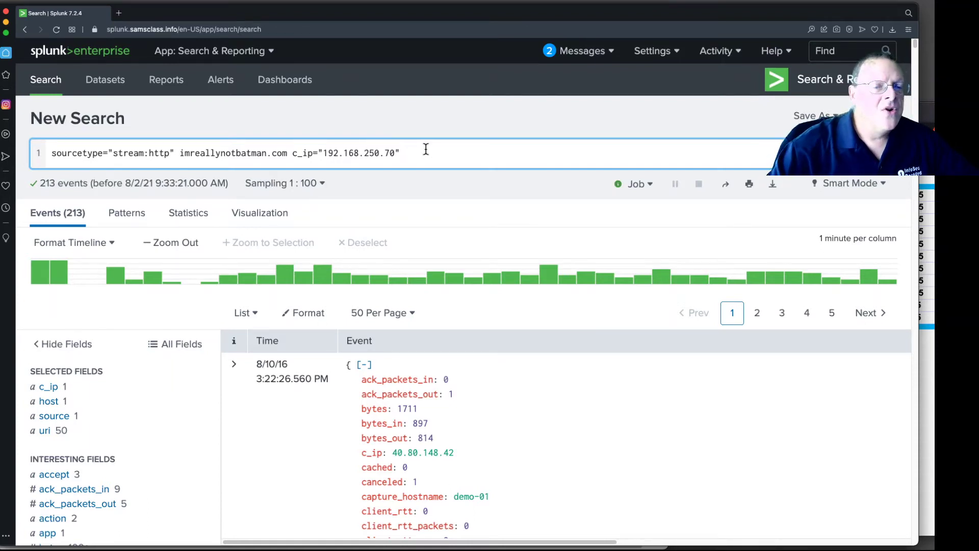
left_click(885, 153)
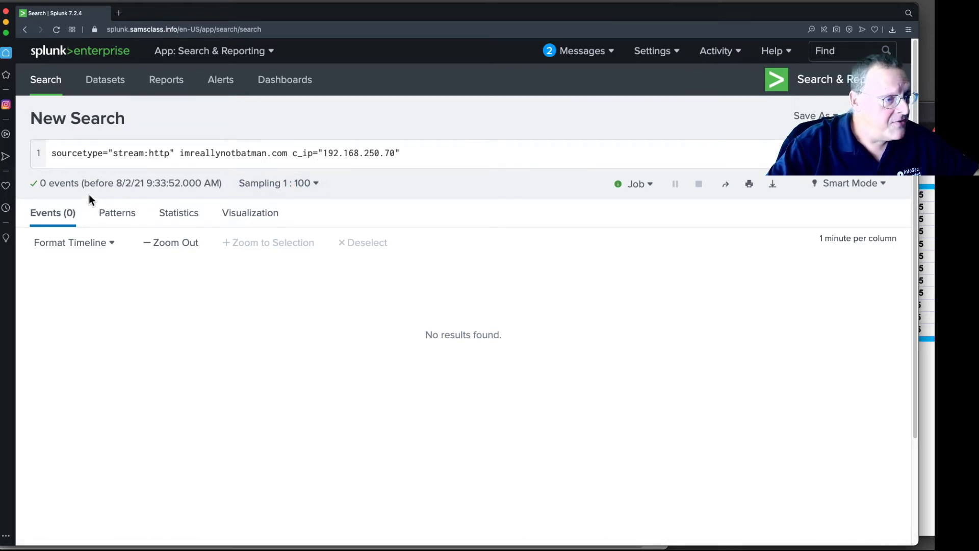
- Switch to No Event Sampling and remove imreallynotbatman.com from the search query, then rerun it
left_click(315, 186)
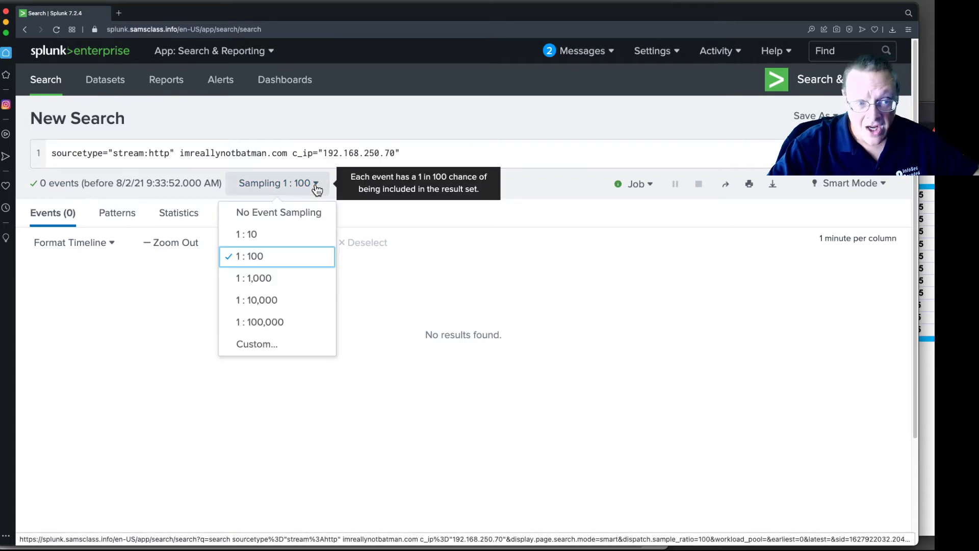
left_click(287, 211)
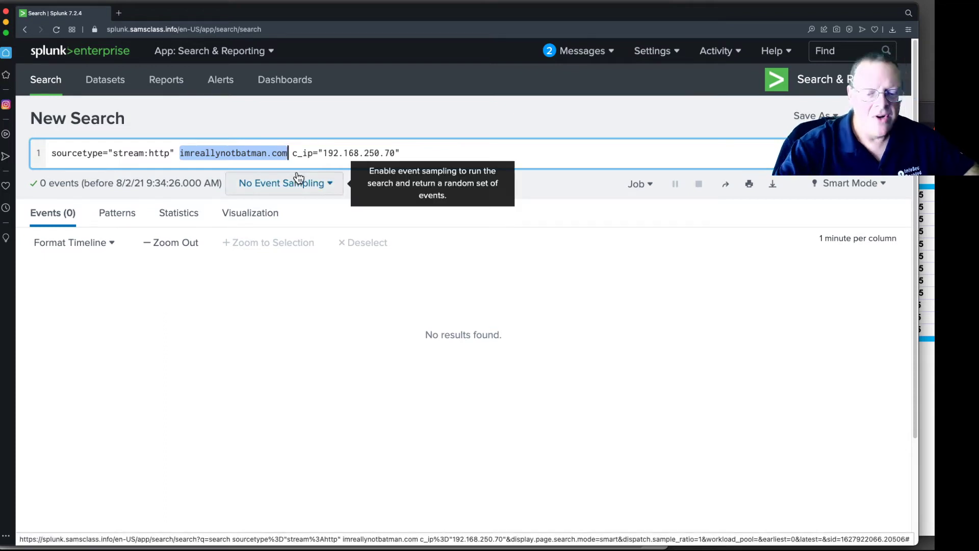
key("BackSpace")
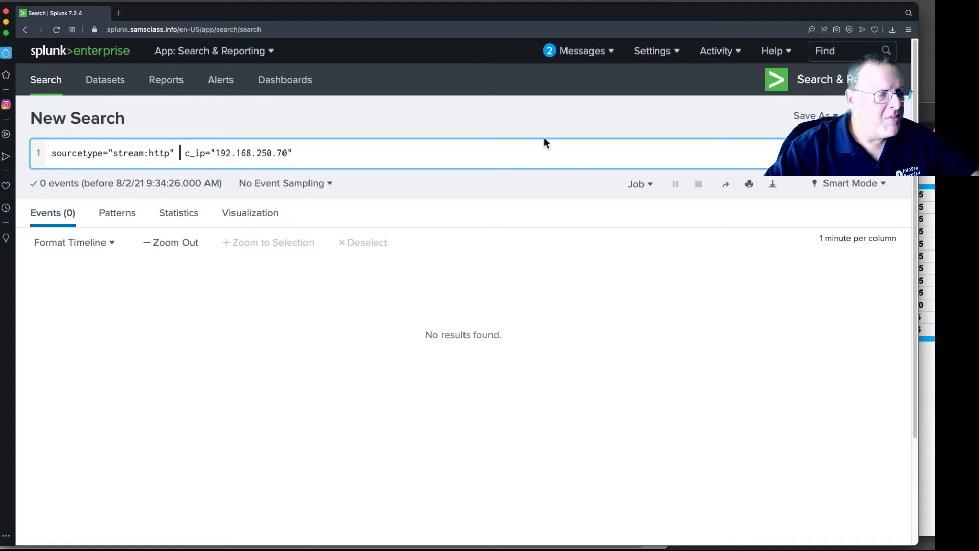
left_click(884, 154)
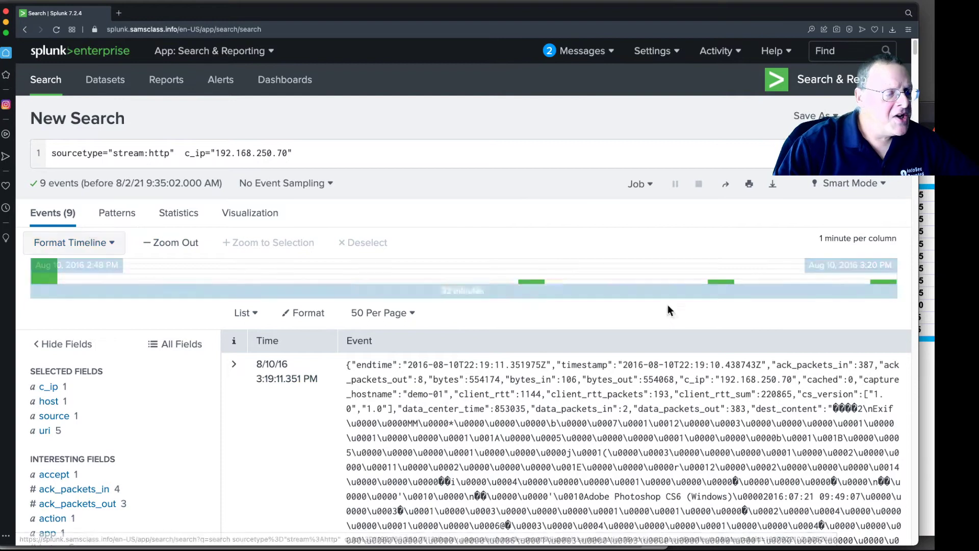
- Scroll through the returned events for 192.168.250.70 and inspect the first event's fields
scroll(801, 265, "down", 3)
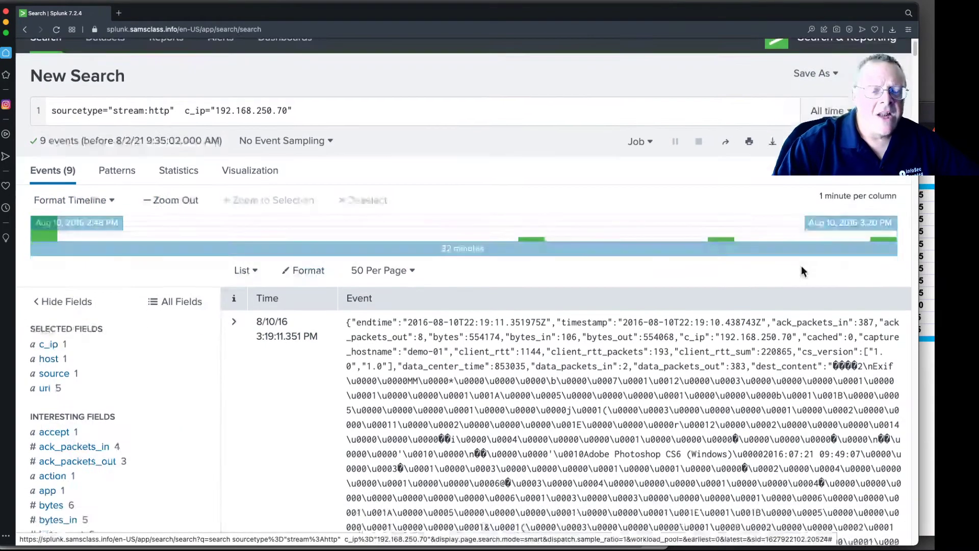
scroll(791, 276, "down", 1)
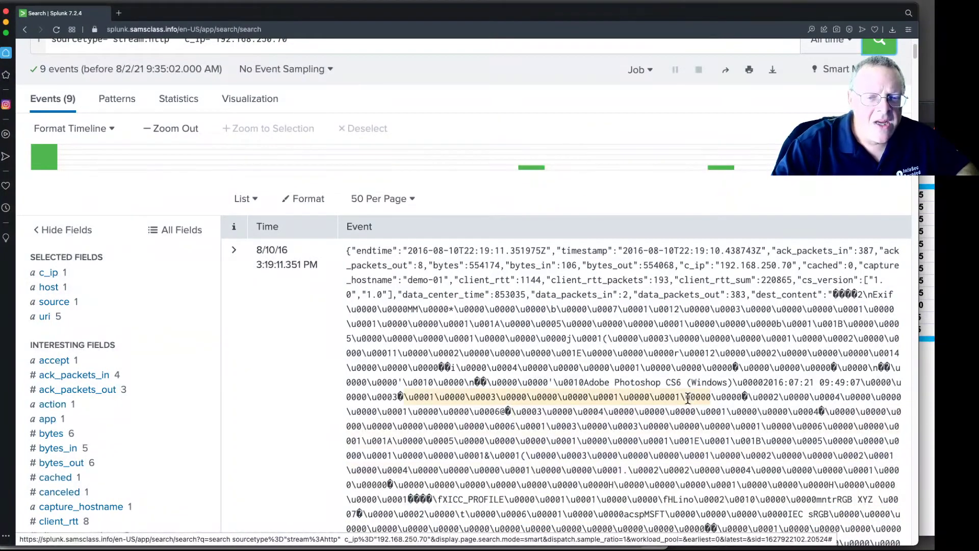
scroll(772, 354, "down", 1)
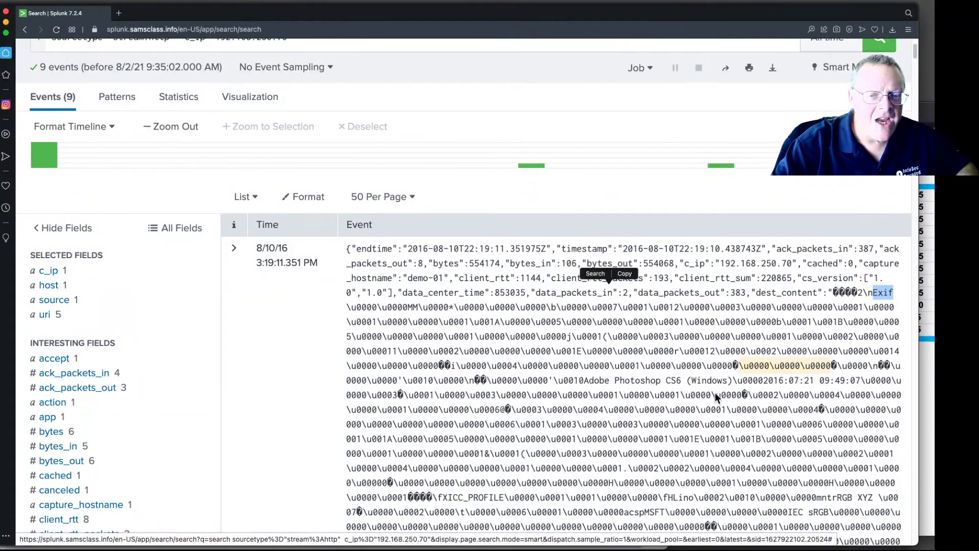
scroll(596, 400, "down", 10)
scroll(596, 400, "down", 20)
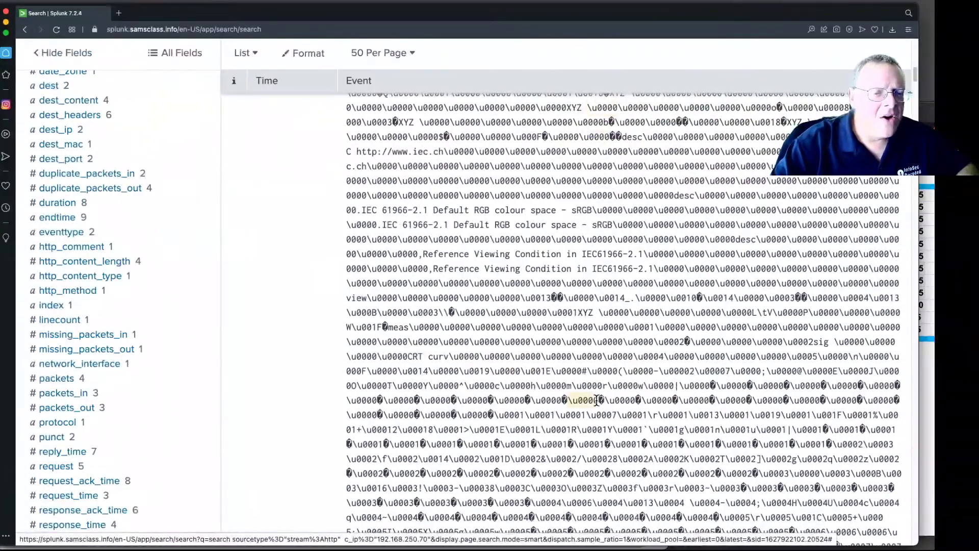
scroll(596, 400, "down", 20)
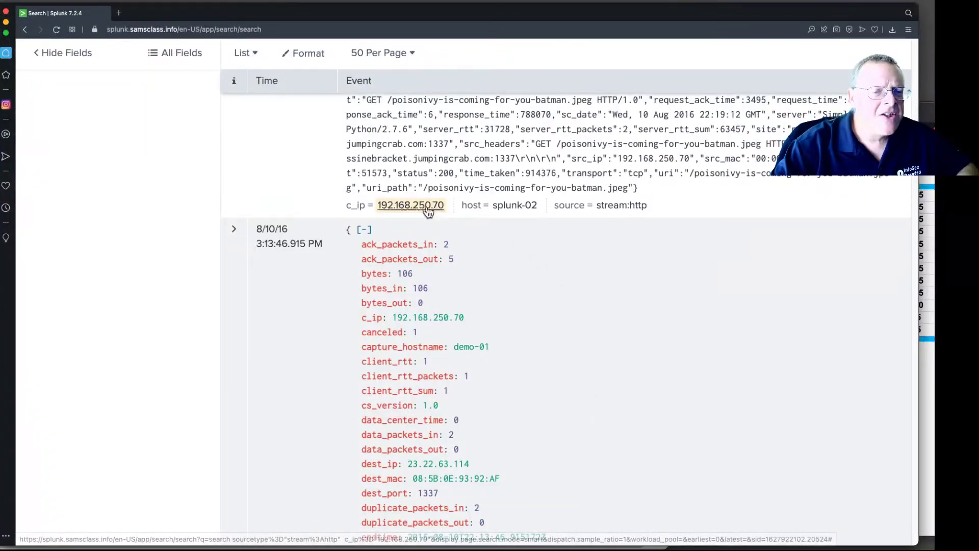
scroll(477, 195, "up", 3)
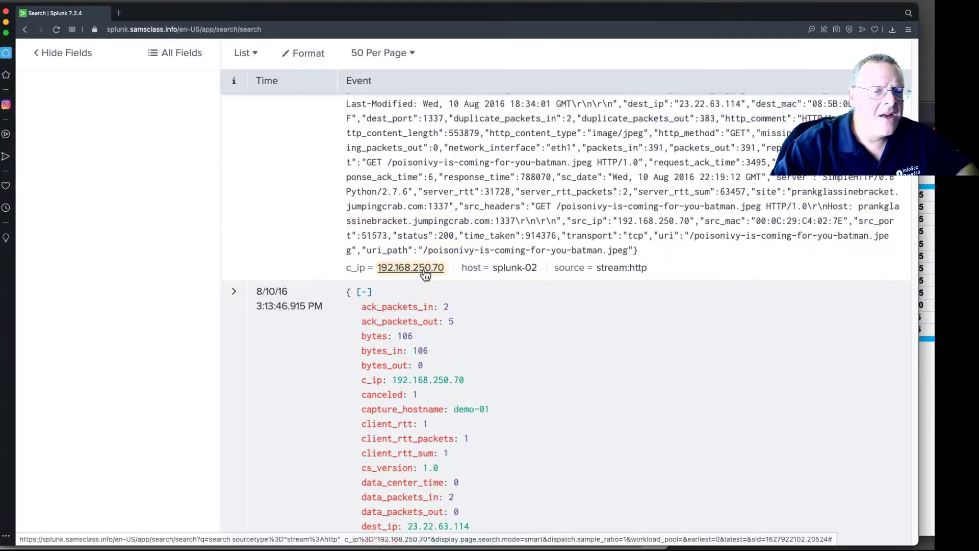
left_click(408, 271)
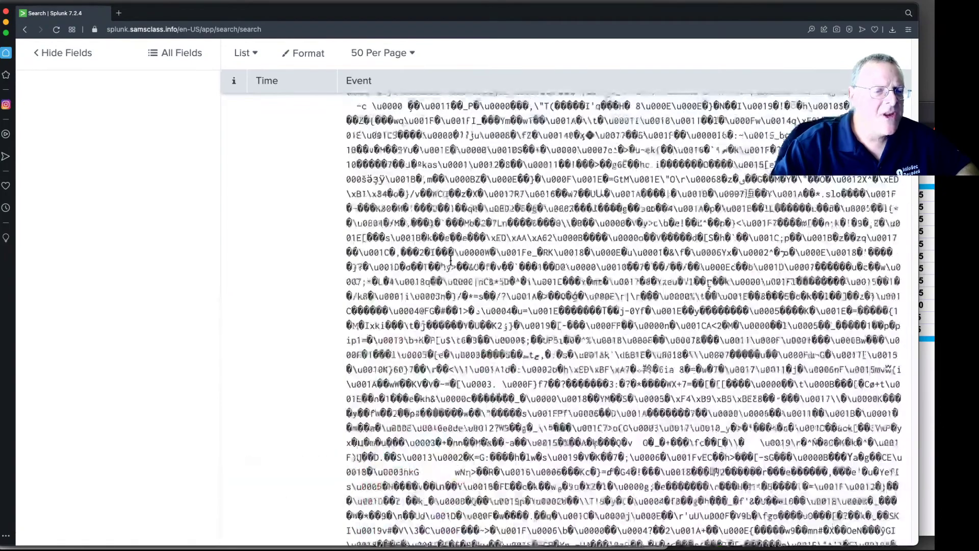
scroll(451, 267, "up", 15)
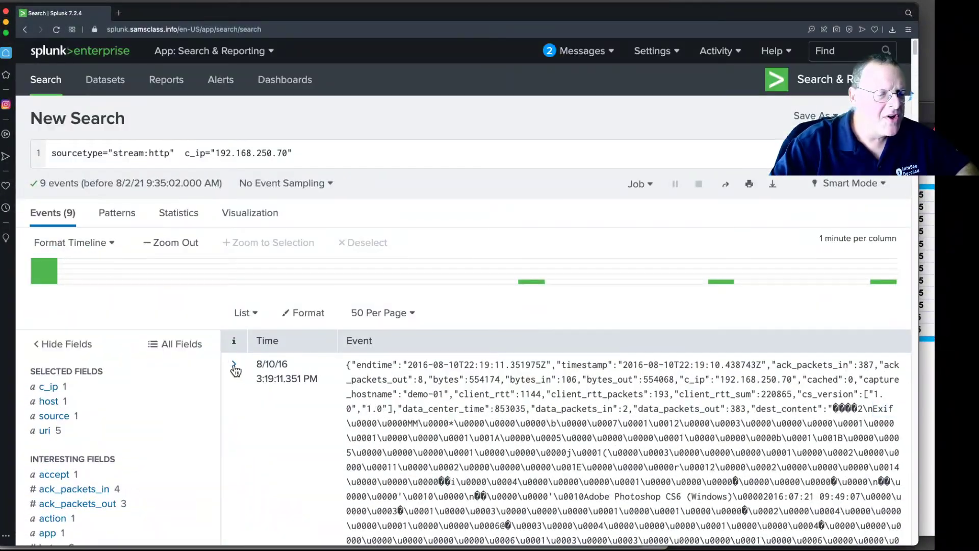
scroll(692, 289, "down", 10)
scroll(693, 288, "down", 15)
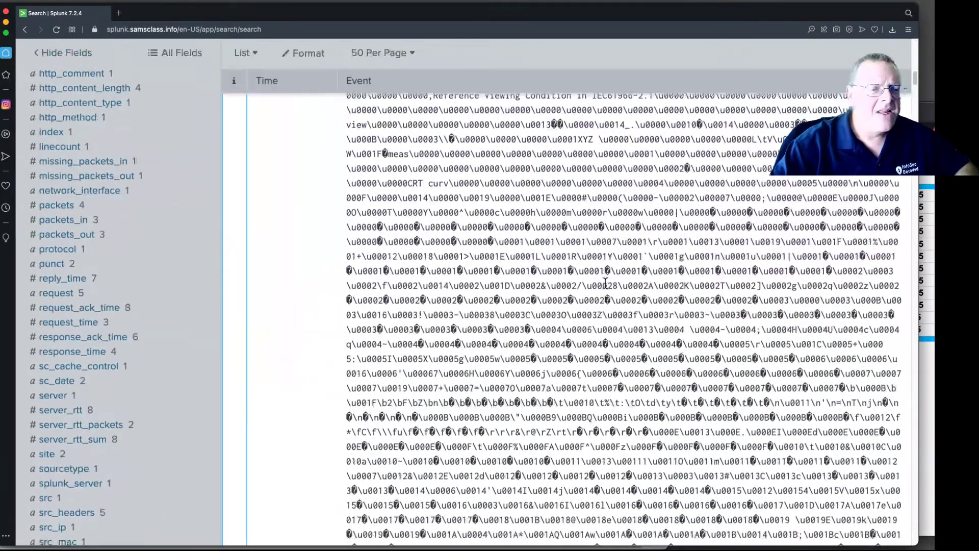
scroll(604, 282, "down", 10)
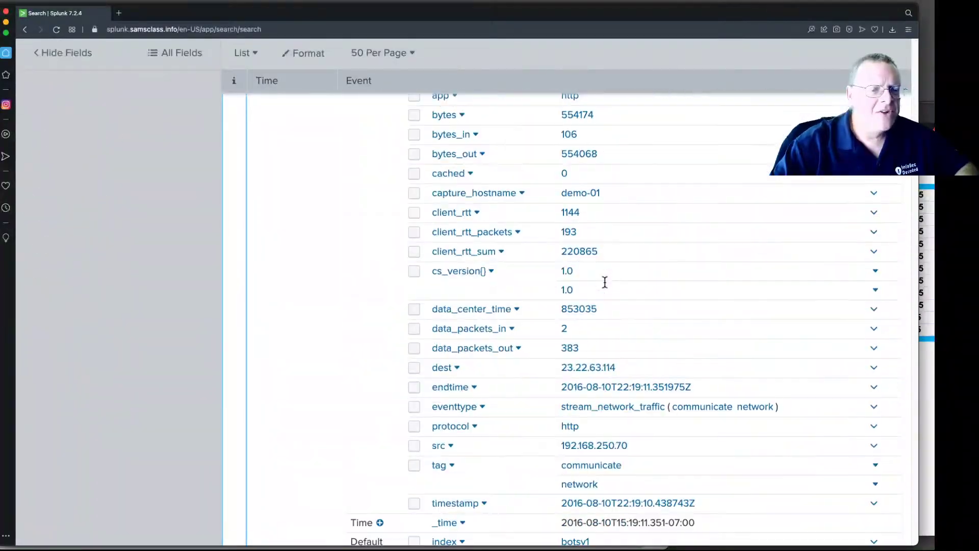
scroll(587, 271, "up", 4)
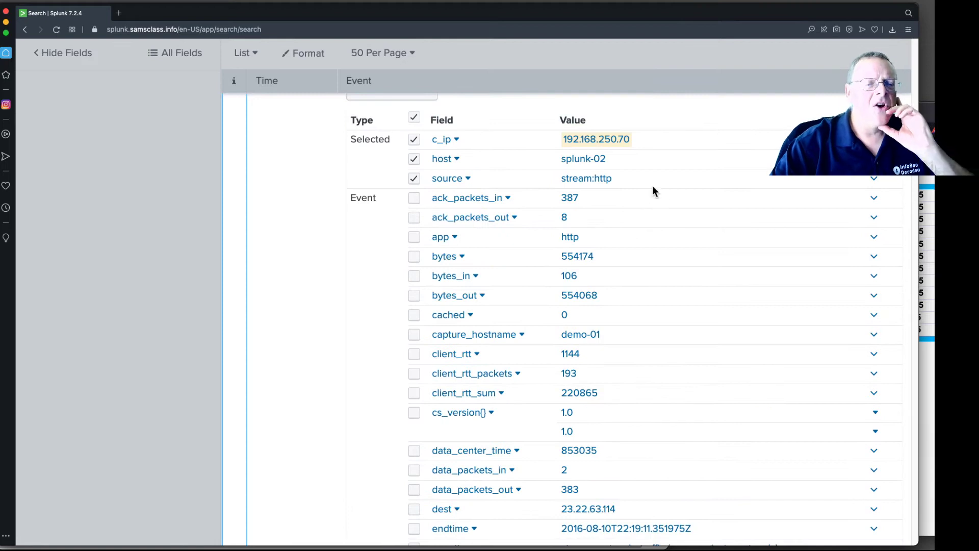
- Scroll through the first event's field list and raw text, highlighting the GET request for the poisonivy-is-coming-for-you-batman.jpeg image
scroll(654, 244, "down", 4)
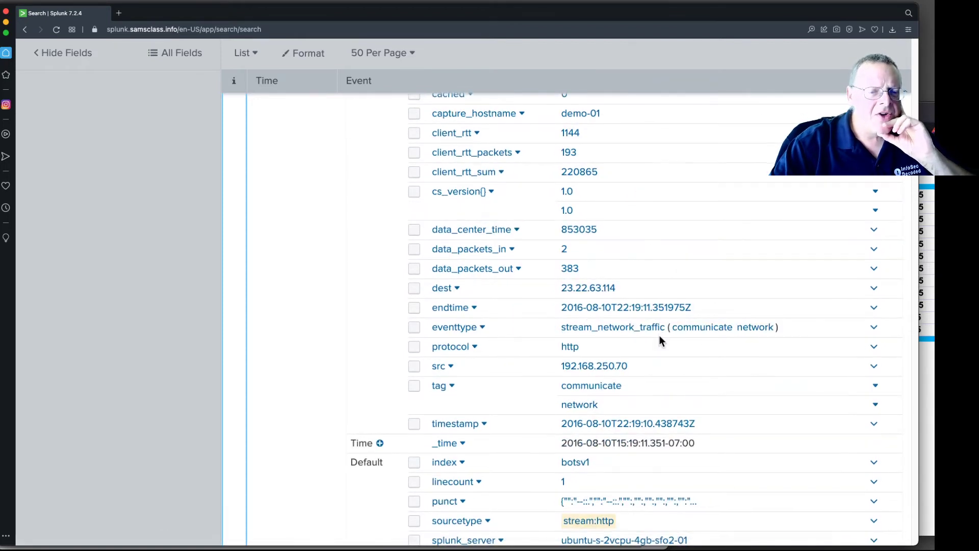
scroll(659, 335, "down", 1)
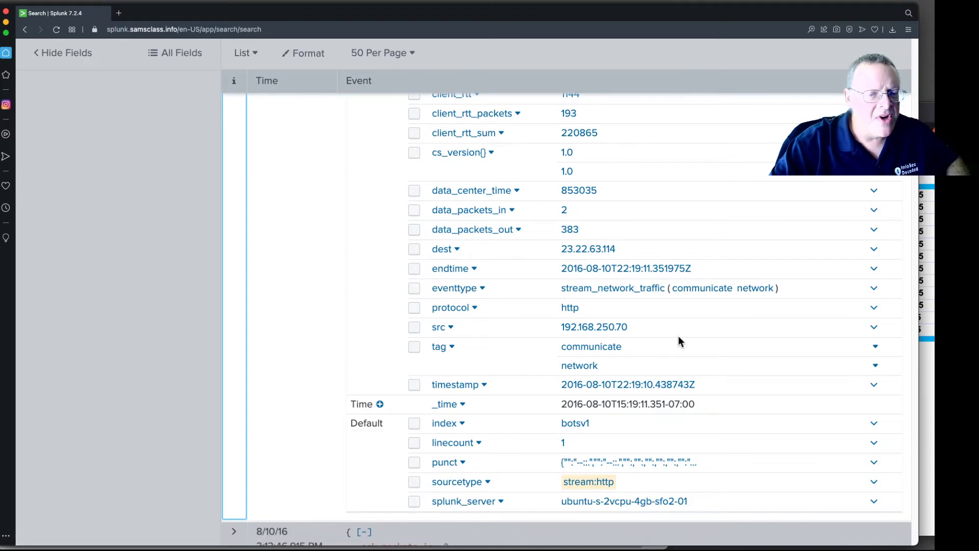
scroll(681, 338, "down", 4)
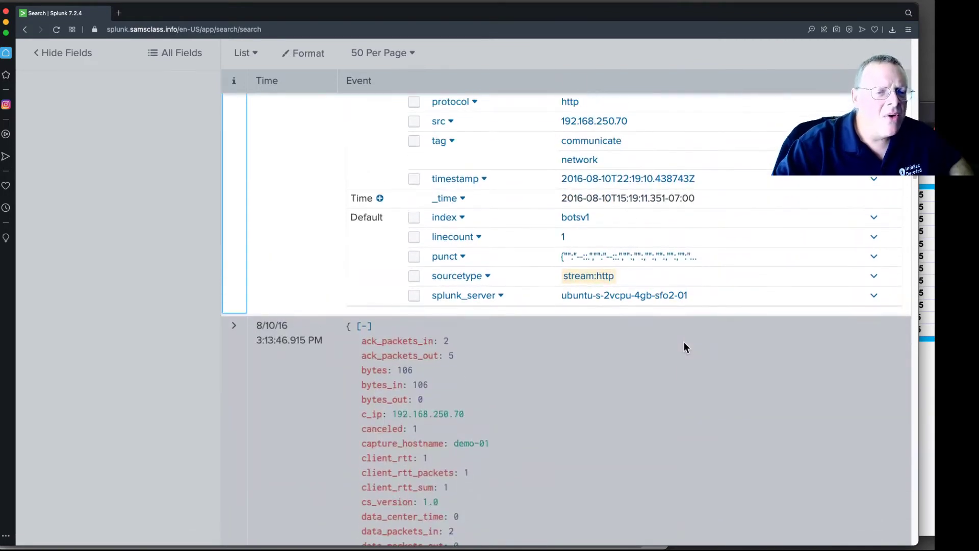
scroll(684, 345, "up", 5)
scroll(685, 345, "up", 7)
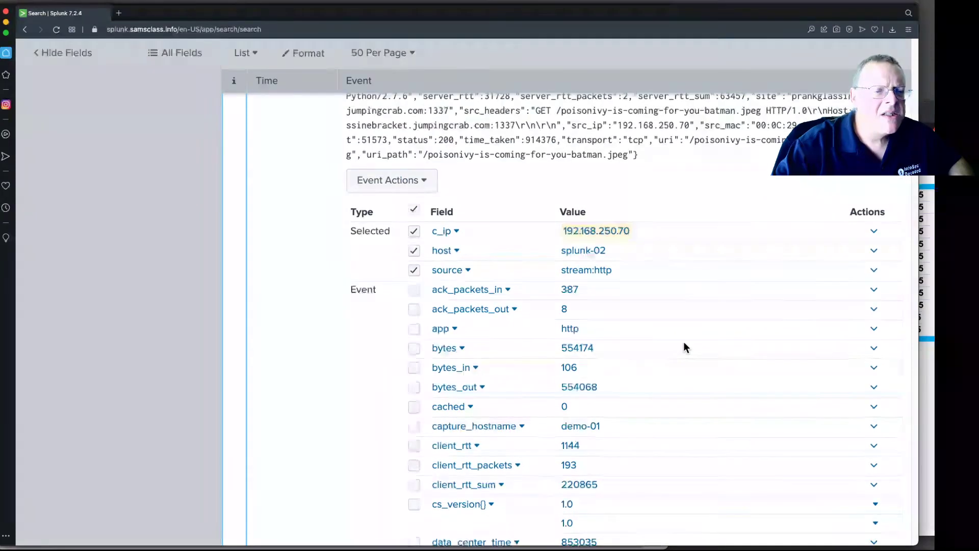
scroll(684, 342, "up", 2)
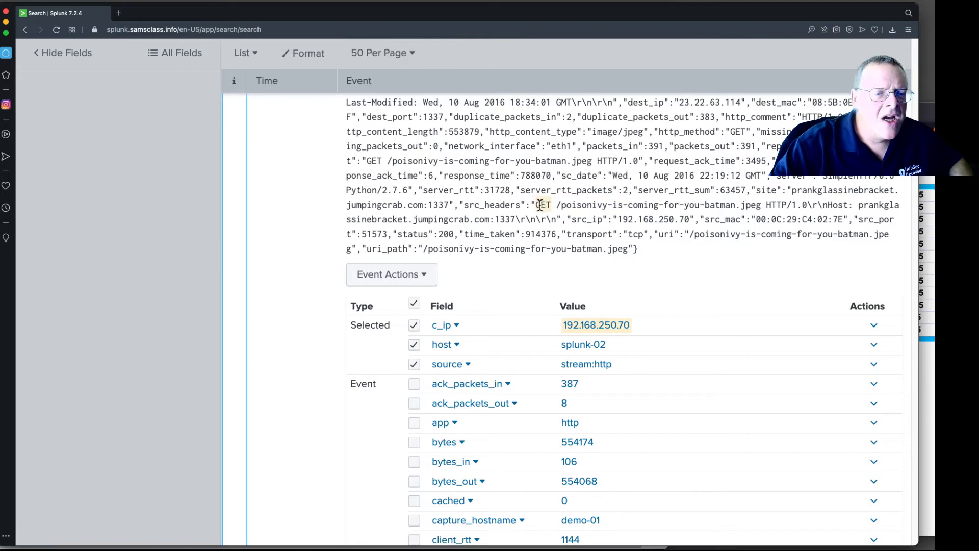
left_click_drag(535, 204, 742, 202)
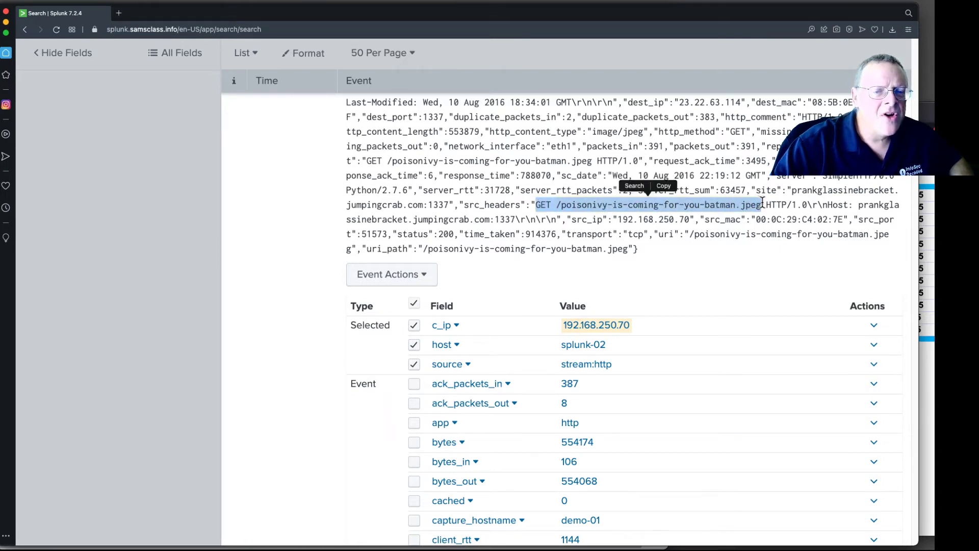
scroll(761, 200, "up", 2)
scroll(314, 301, "up", 15)
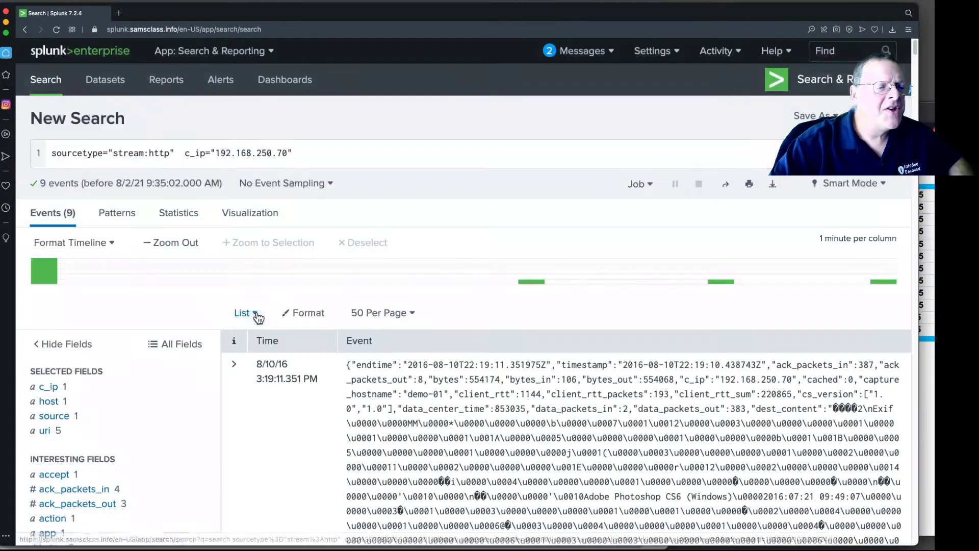
- Collapse the expanded first event and scroll down to the next event's fields
left_click(256, 315)
left_click(256, 314)
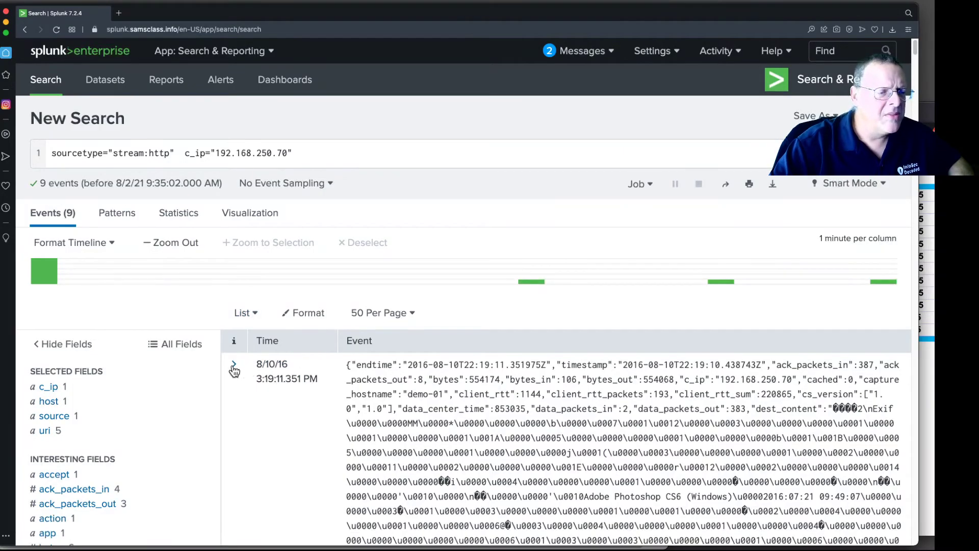
scroll(357, 387, "down", 10)
scroll(367, 387, "down", 15)
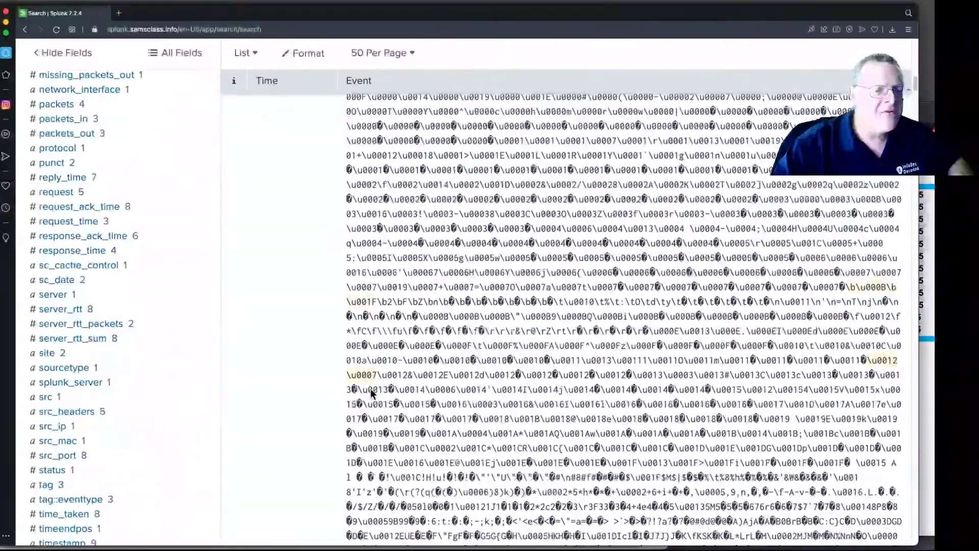
scroll(380, 391, "down", 9)
scroll(461, 366, "up", 3)
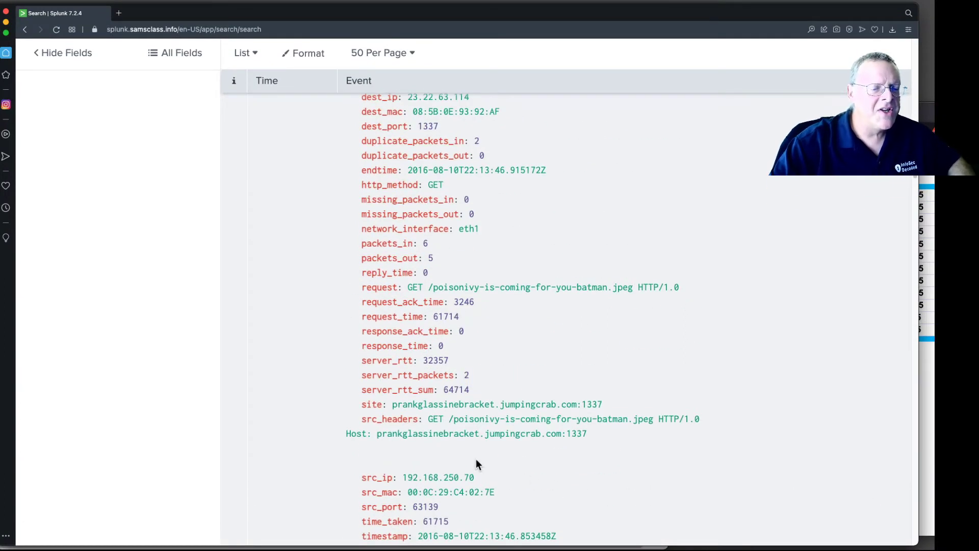
- Highlight the src_headers request and the Host domain prankglassinebracket.jumpingcrab.com in the second event
left_click_drag(429, 418, 587, 417)
left_click(561, 443)
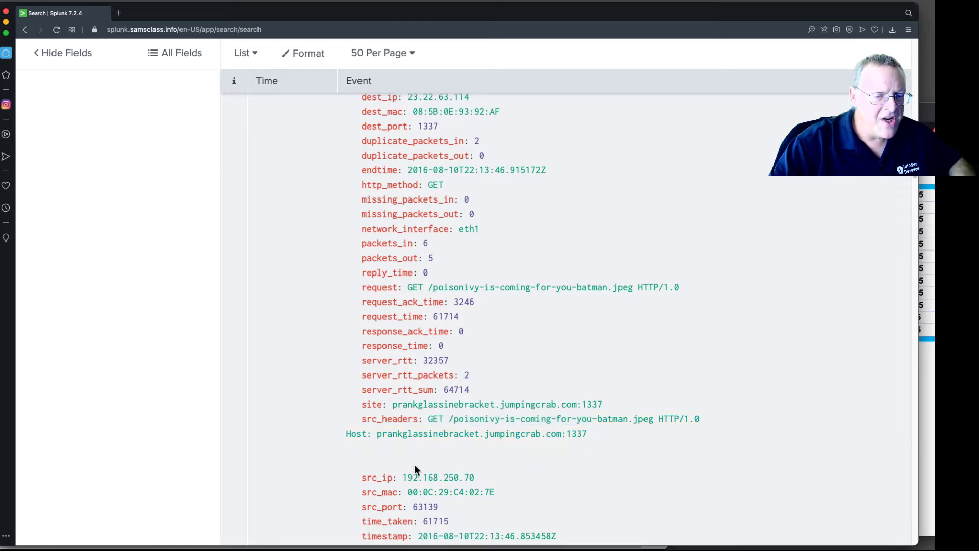
left_click_drag(378, 434, 467, 438)
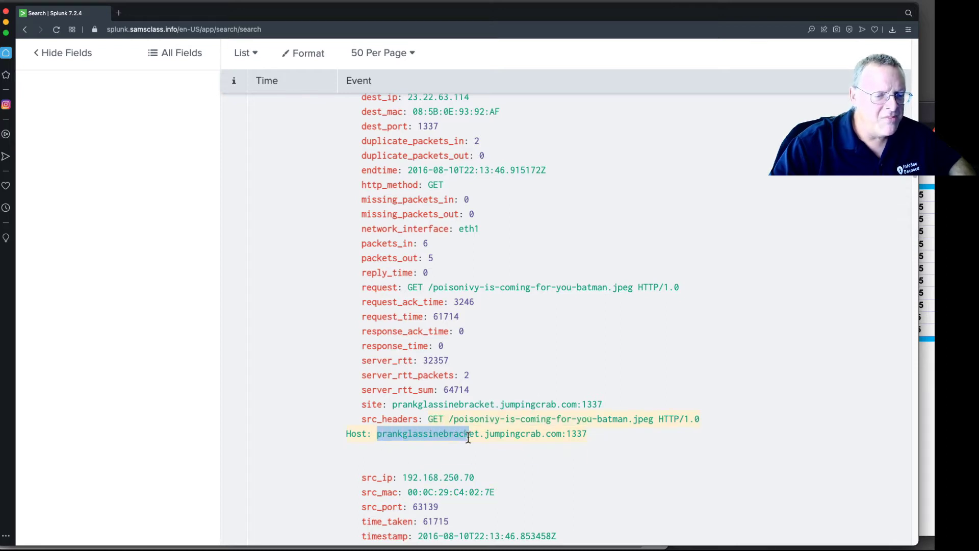
left_click_drag(561, 437, 566, 434)
left_click(593, 444)
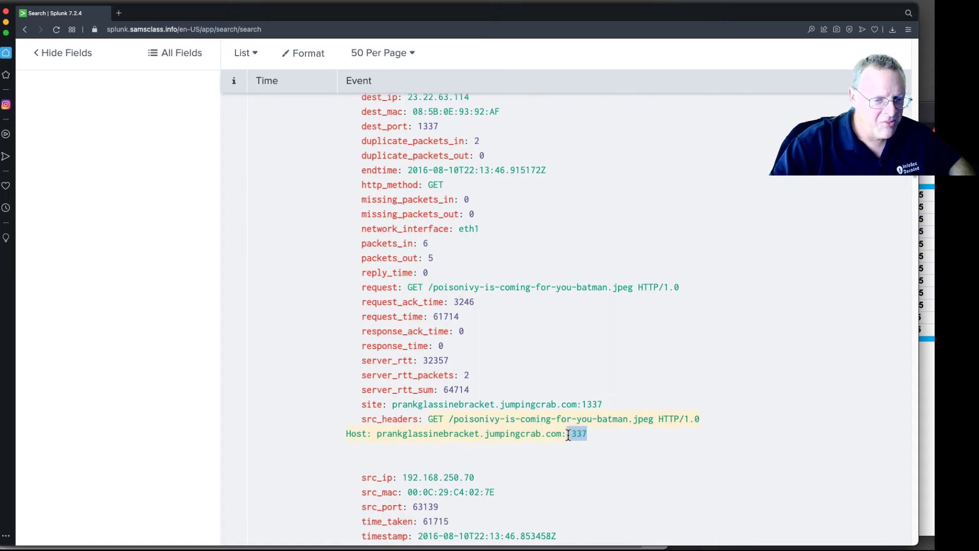
left_click(568, 460)
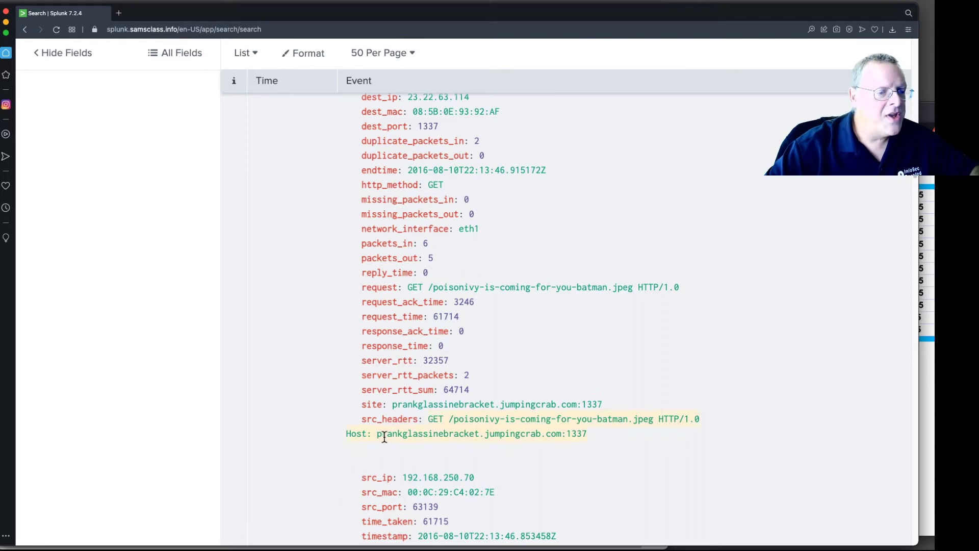
left_click_drag(391, 435, 562, 436)
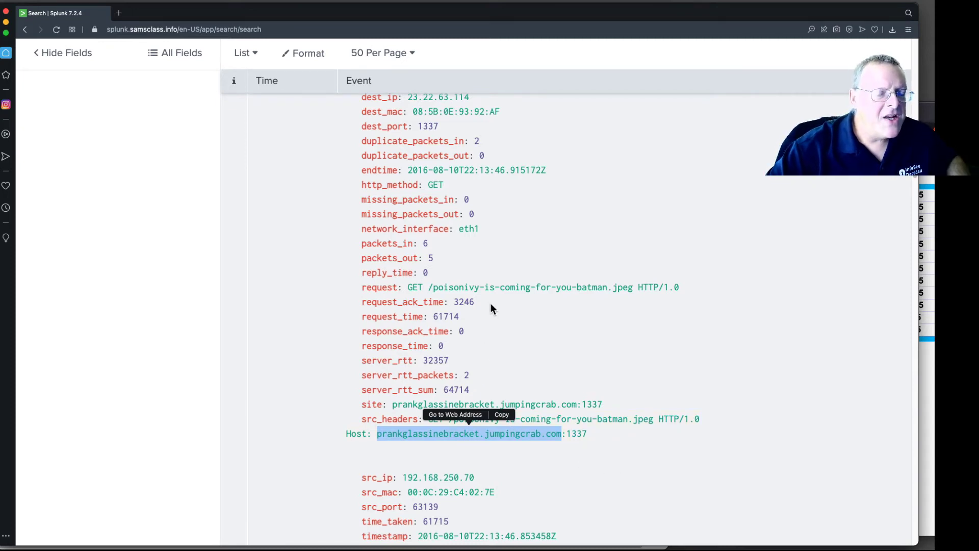
- Select the event's dest_ip value 23.22.63.114 and copy it
scroll(504, 278, "up", 3)
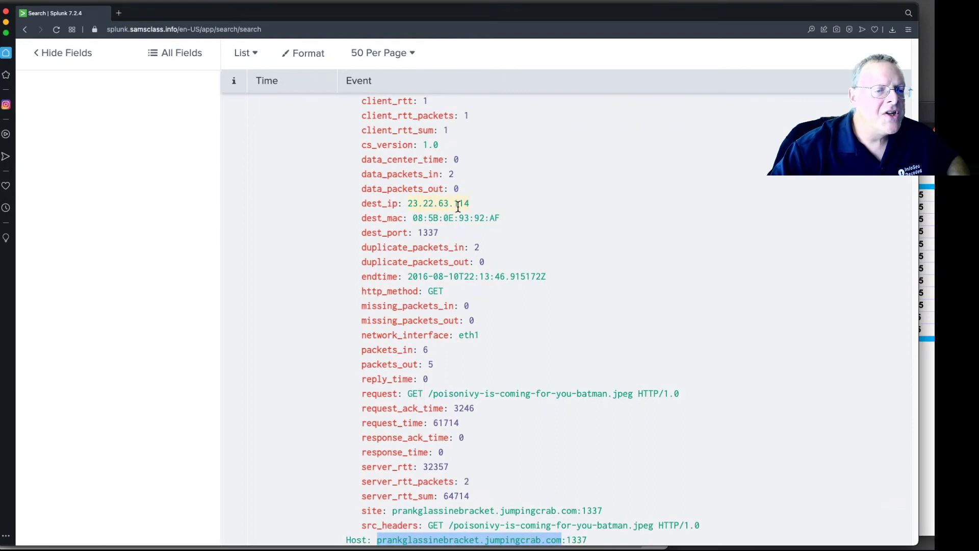
left_click_drag(408, 203, 414, 203)
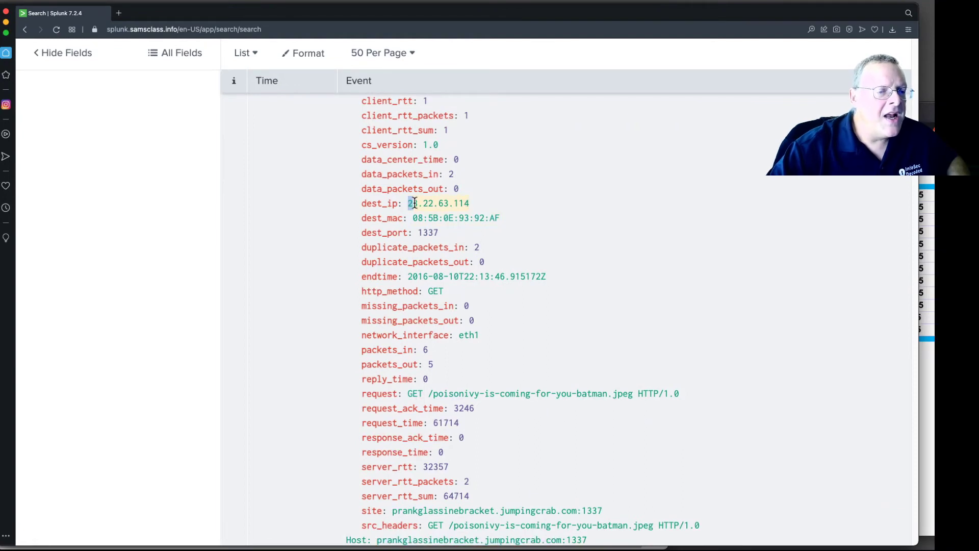
right_click(453, 203)
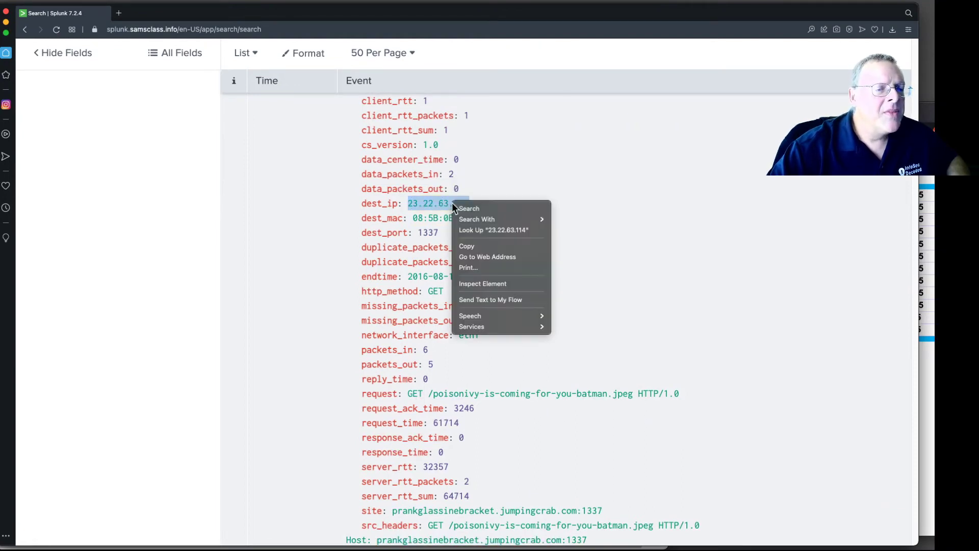
left_click(465, 245)
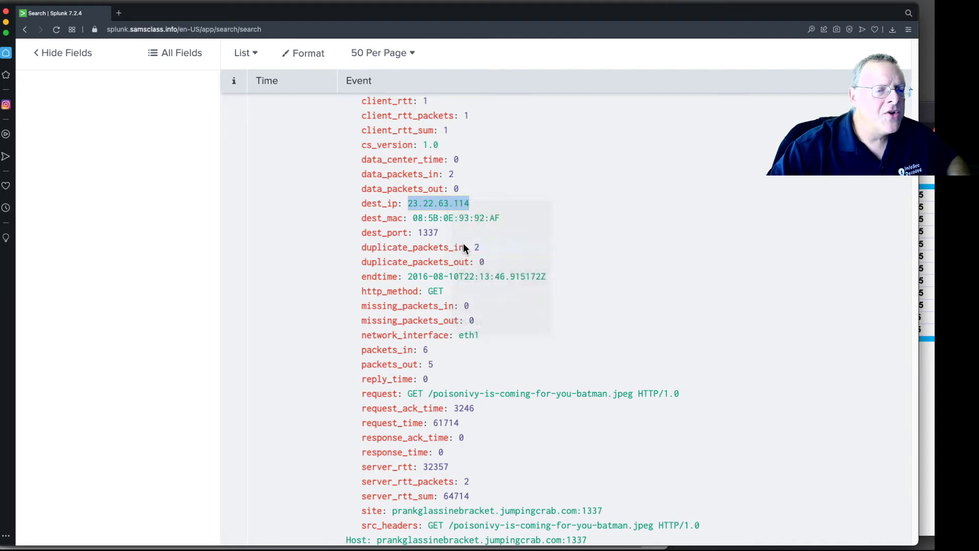
- Open a new browser tab, go to Google, and search for the copied IP 23.22.63.114
left_click(121, 16)
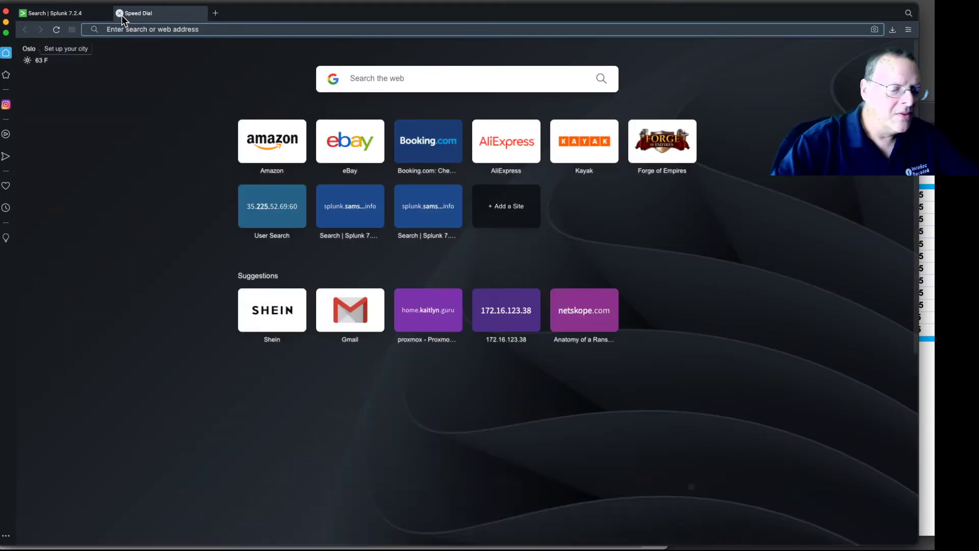
type("go")
key("Return")
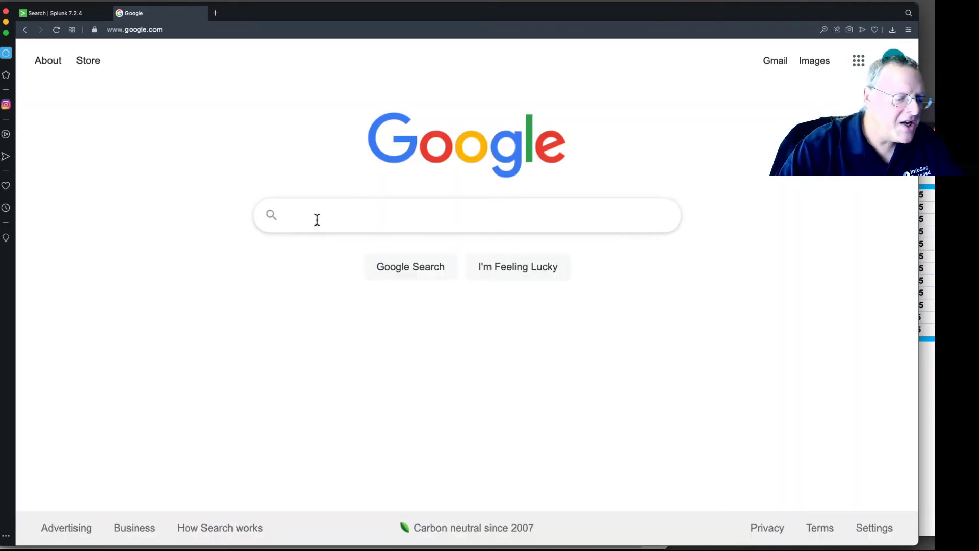
key("super+v")
key("Return")
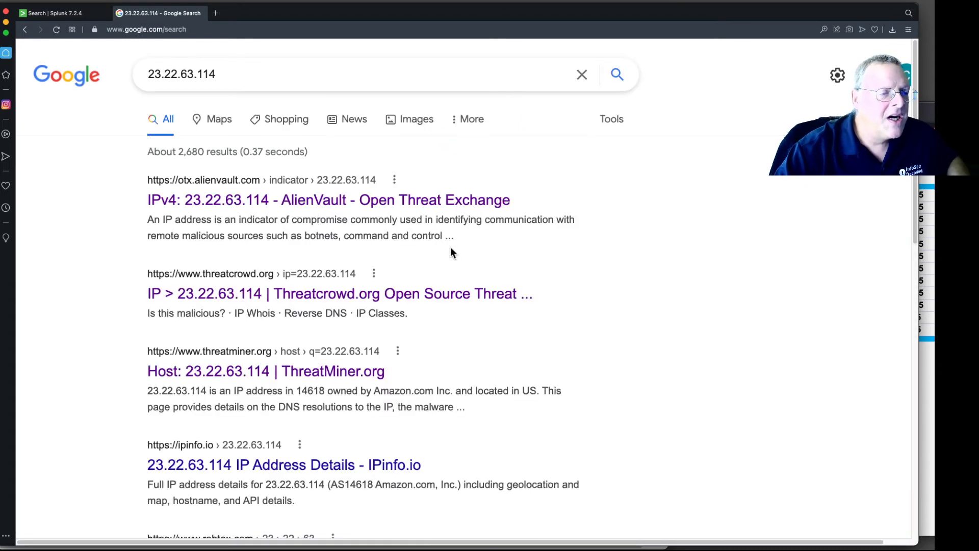
- Open the AlienVault, Threatcrowd and ThreatMiner results for 23.22.63.114 in new tabs
right_click(429, 205)
left_click(437, 208)
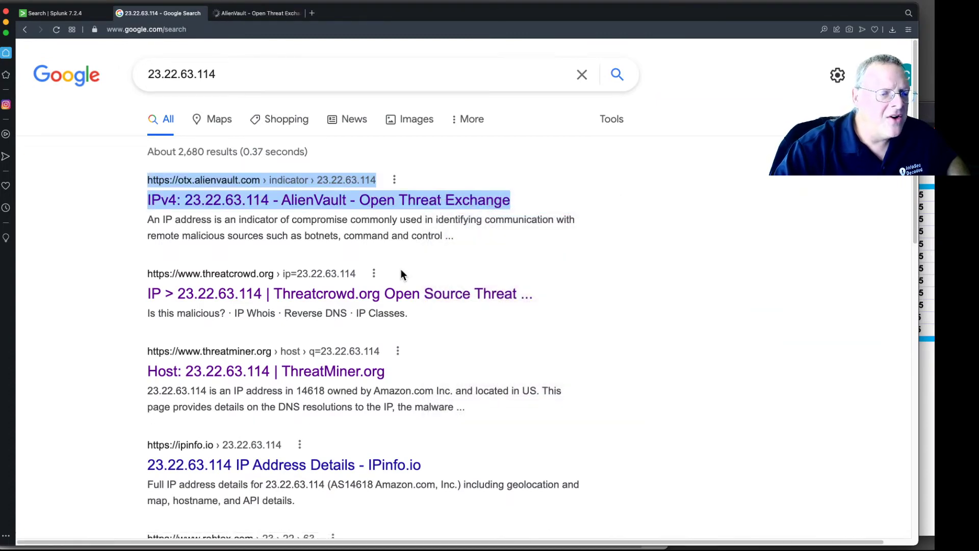
right_click(390, 294)
left_click(408, 300)
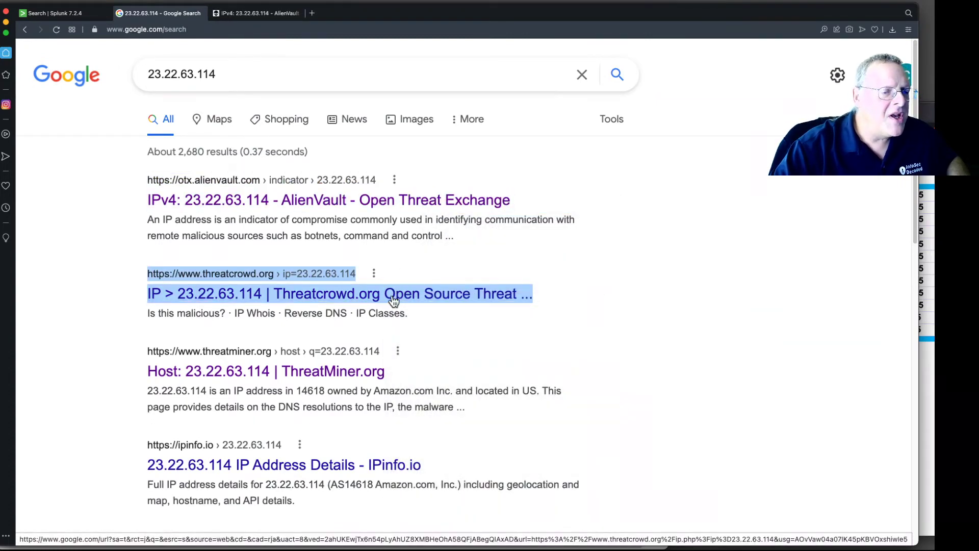
right_click(377, 375)
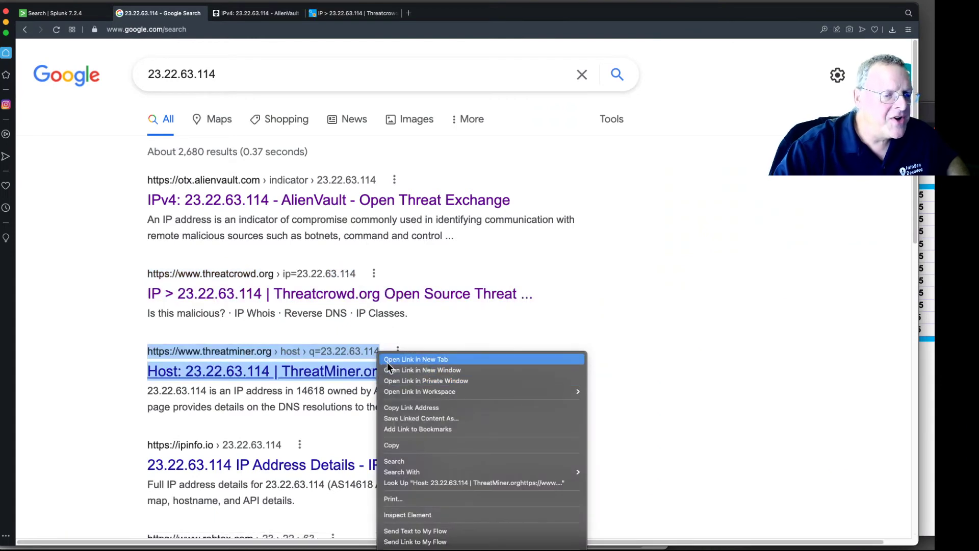
left_click(387, 361)
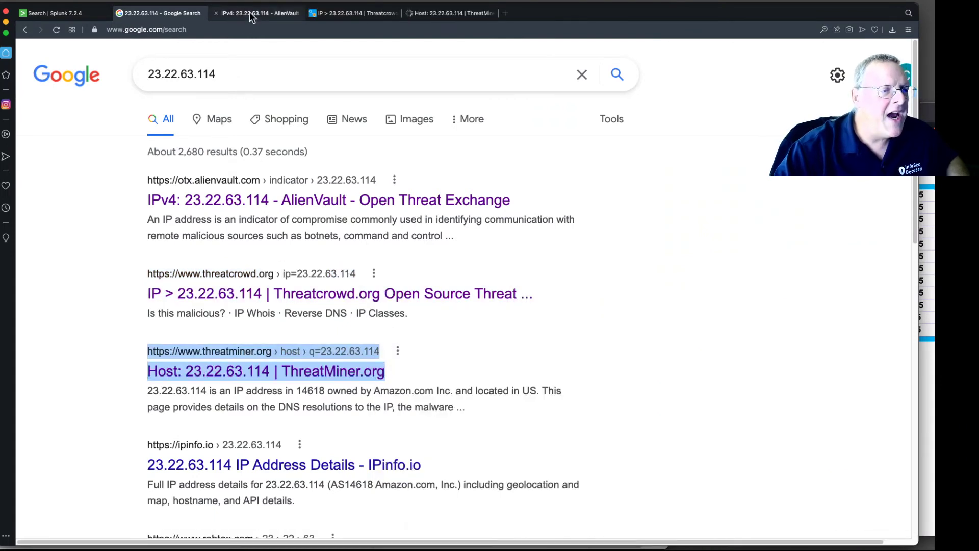
- Review the AlienVault OTX page for 23.22.63.114, including its passive DNS hostnames such as po1s0n1vy.com
left_click(249, 11)
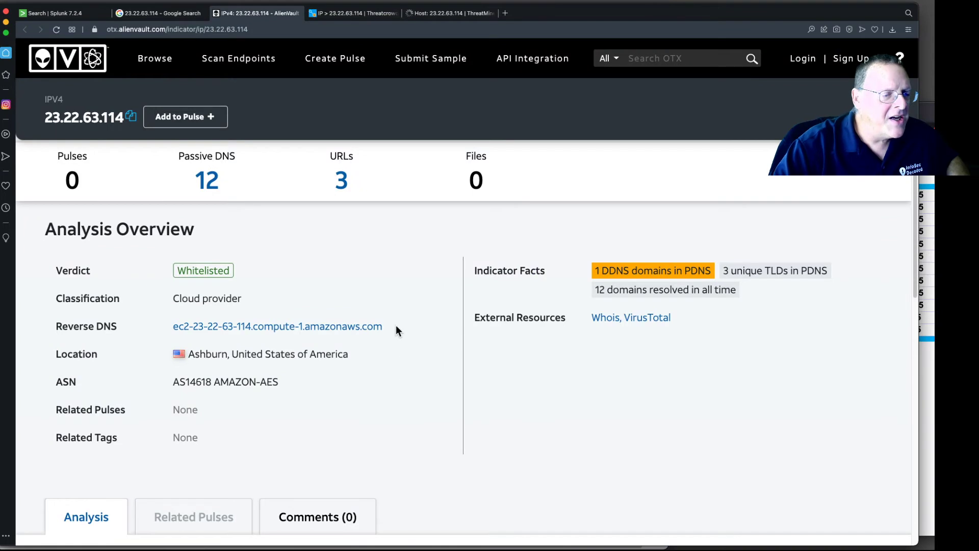
scroll(403, 336, "down", 4)
scroll(419, 326, "down", 3)
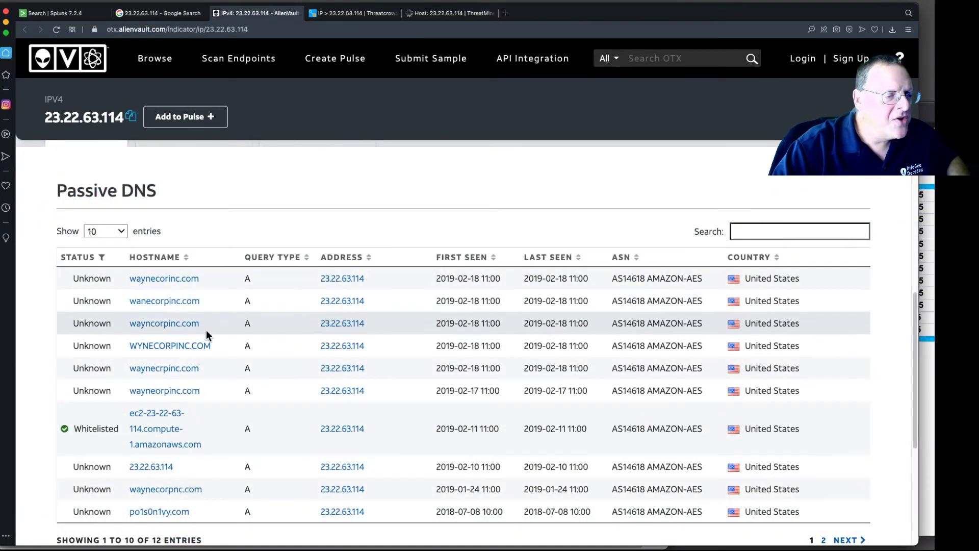
scroll(192, 408, "down", 2)
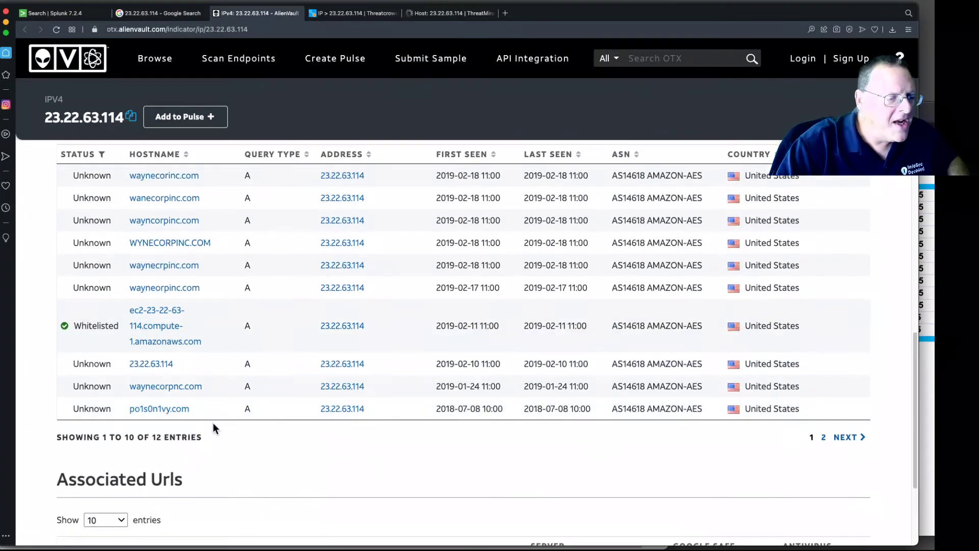
left_click_drag(188, 410, 131, 412)
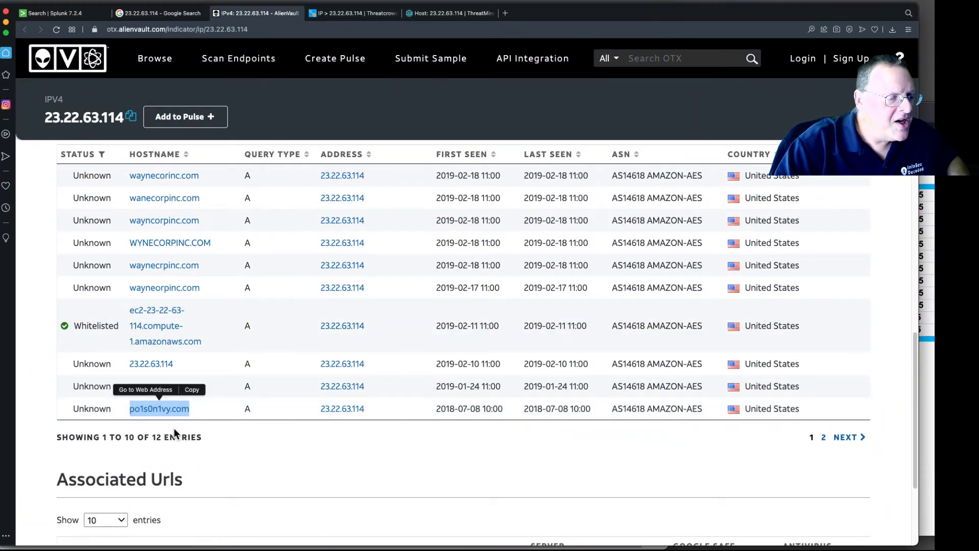
left_click(172, 433)
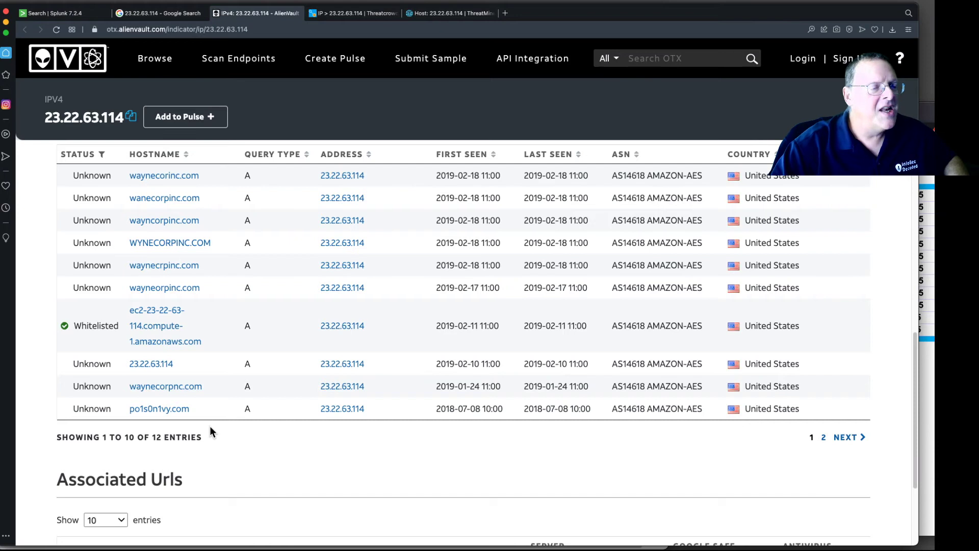
- Review the Threatcrowd page for 23.22.63.114, including its reverse DNS domain list and relationship graph
left_click(353, 13)
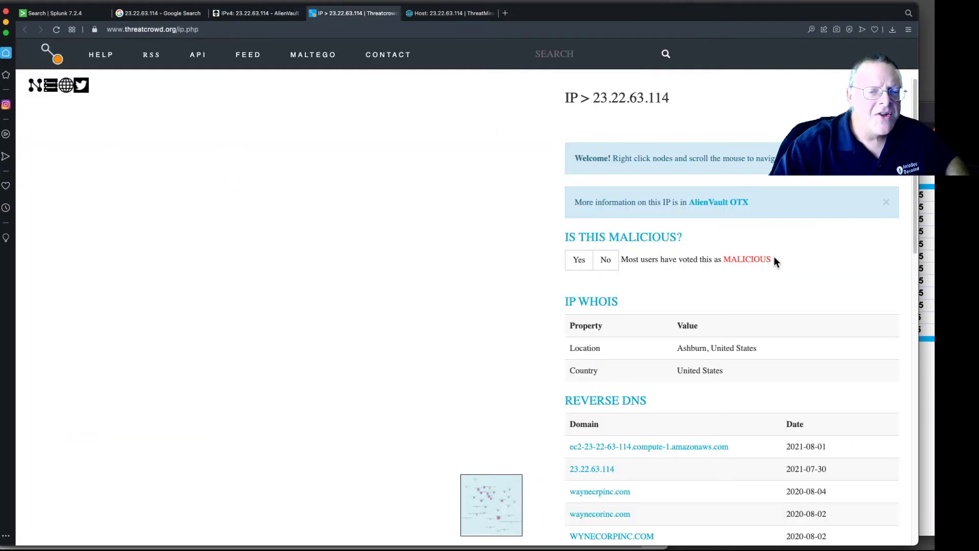
scroll(438, 318, "down", 5)
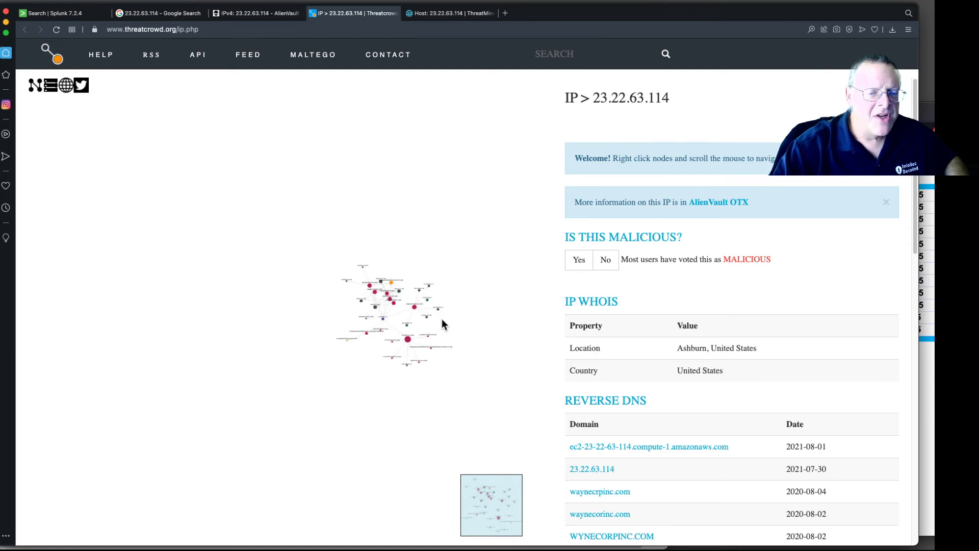
scroll(442, 320, "up", 5)
scroll(833, 369, "down", 5)
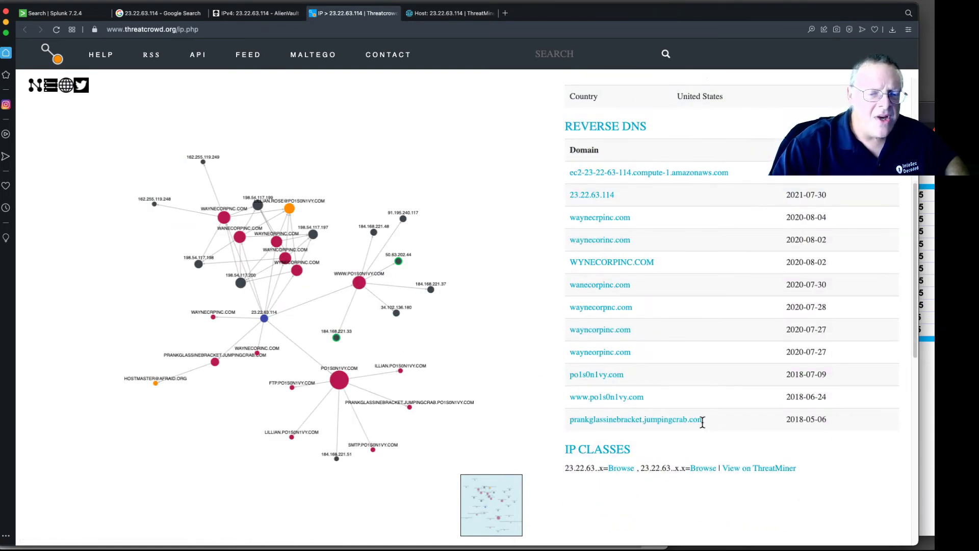
left_click_drag(705, 425, 559, 428)
left_click(748, 421)
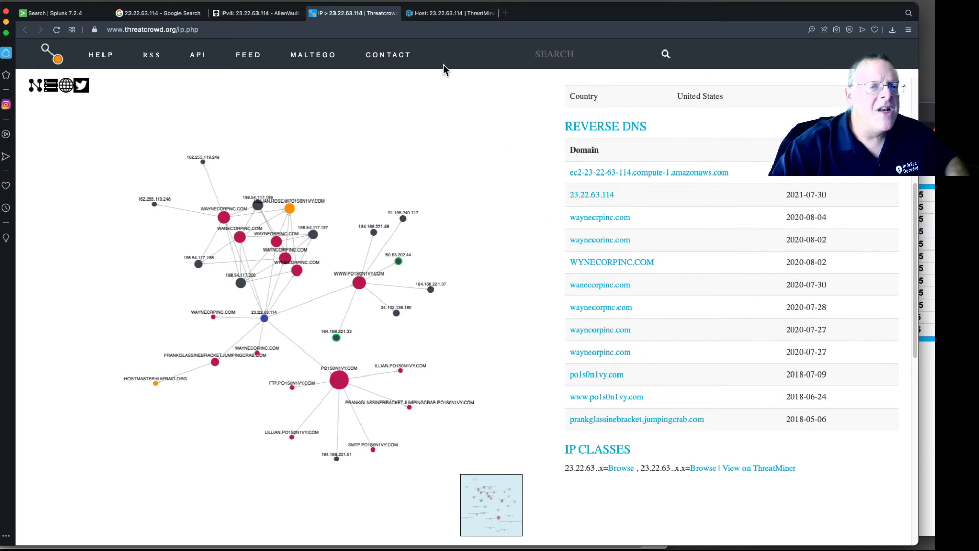
- Review the ThreatMiner host page for 23.22.63.114, including its related resources, and close that tab
left_click(447, 15)
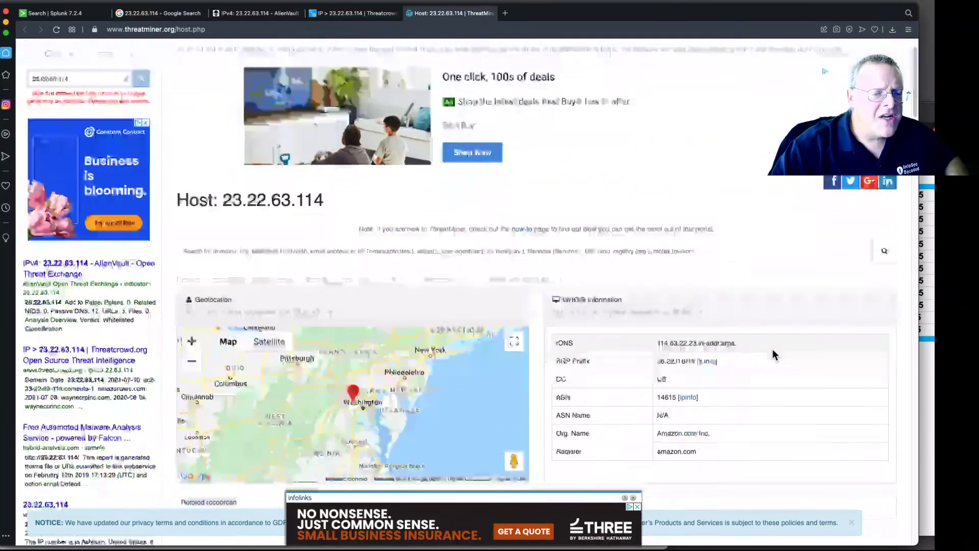
scroll(772, 351, "down", 6)
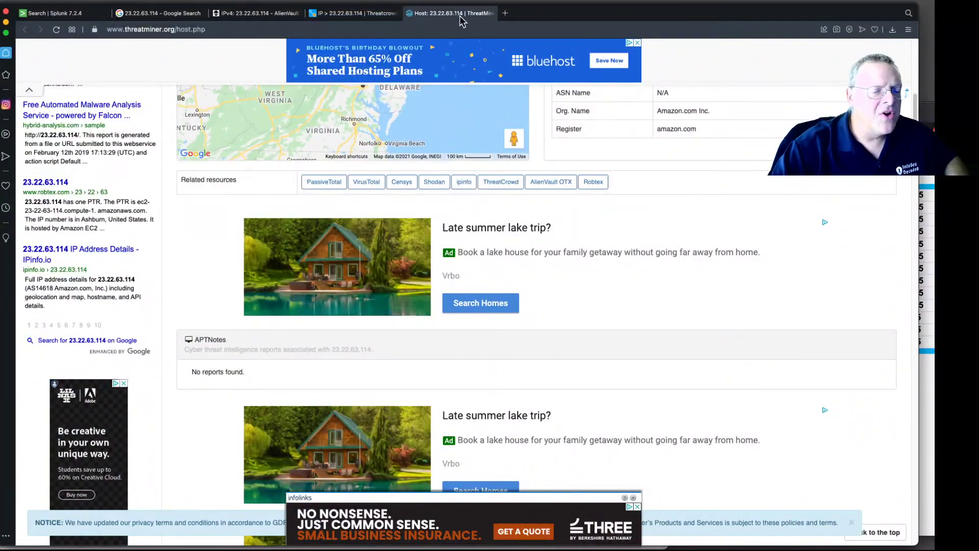
left_click(409, 13)
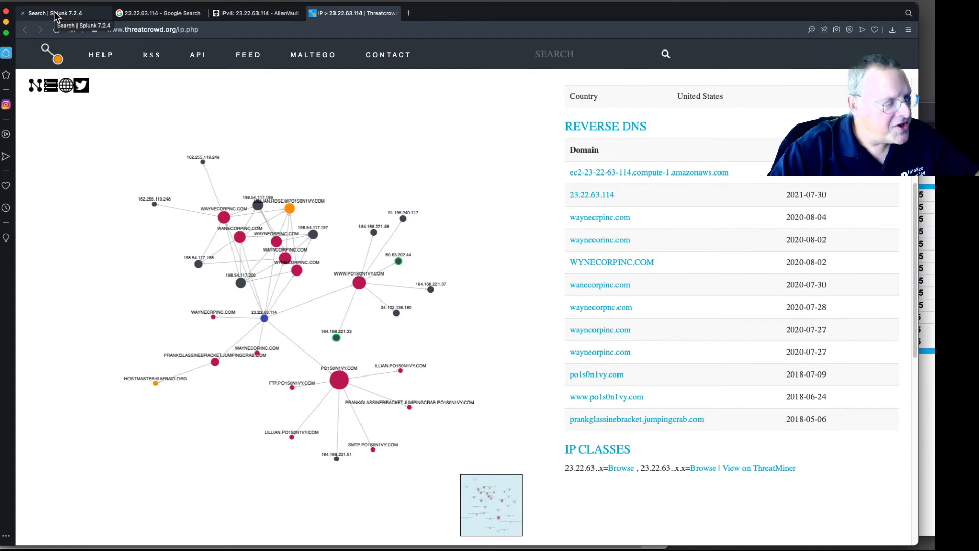
- Return to the Splunk search and browse the stream:http events for client 192.168.250.70 back up to the search bar
left_click(80, 15)
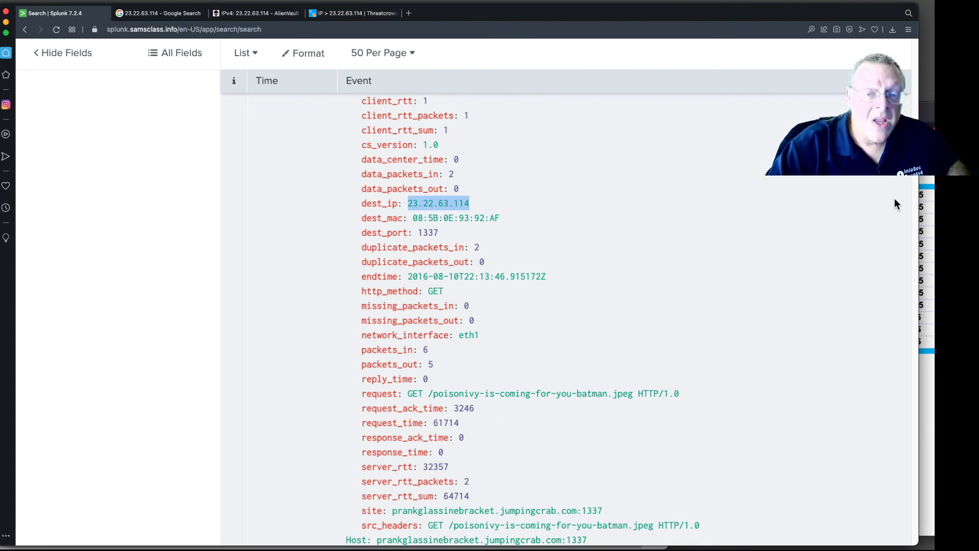
scroll(915, 182, "down", 5)
scroll(909, 199, "down", 15)
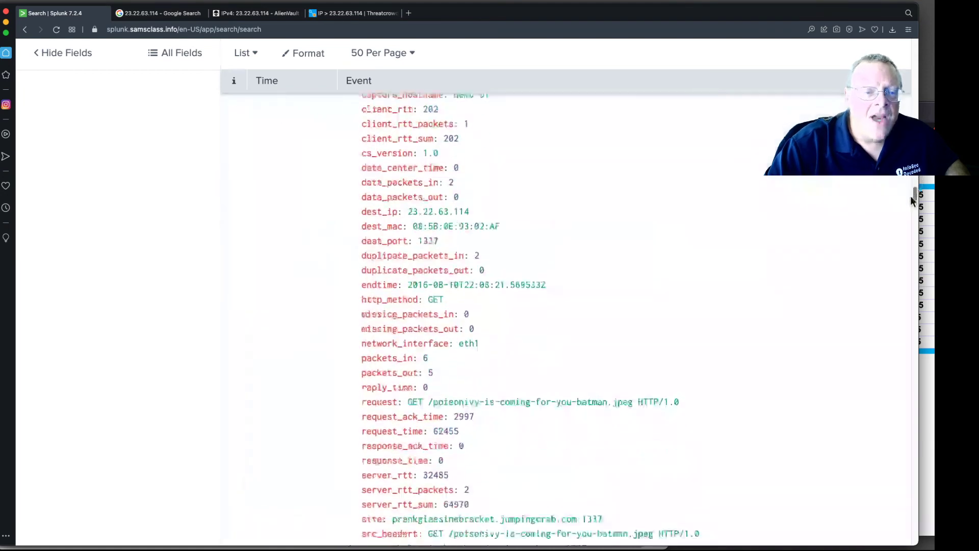
left_click_drag(911, 205, 910, 222)
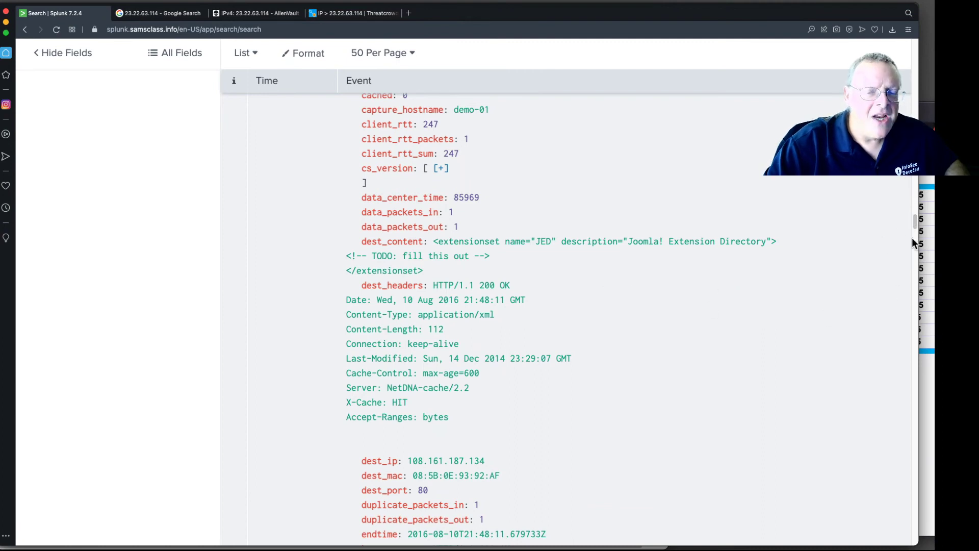
left_click_drag(914, 221, 915, 249)
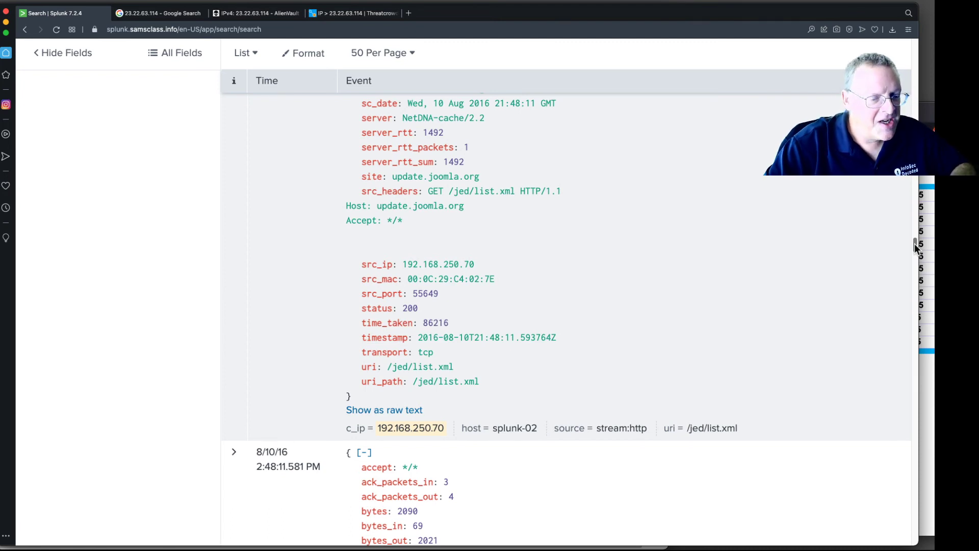
left_click_drag(915, 248, 916, 269)
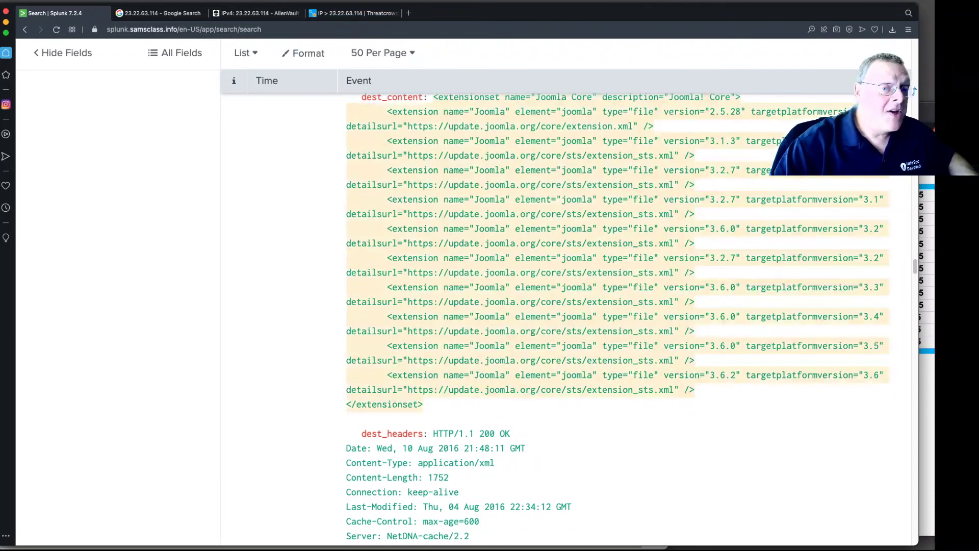
left_click_drag(917, 270, 919, 44)
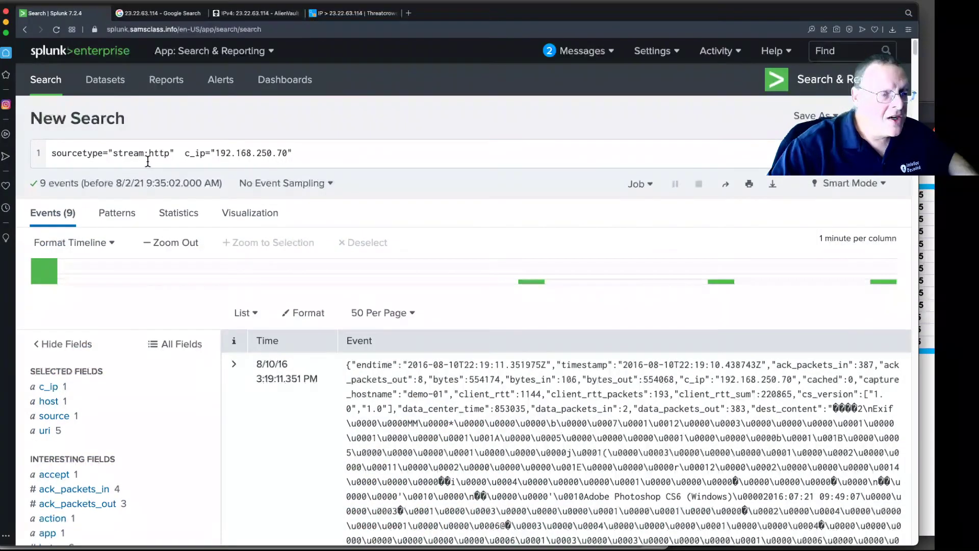